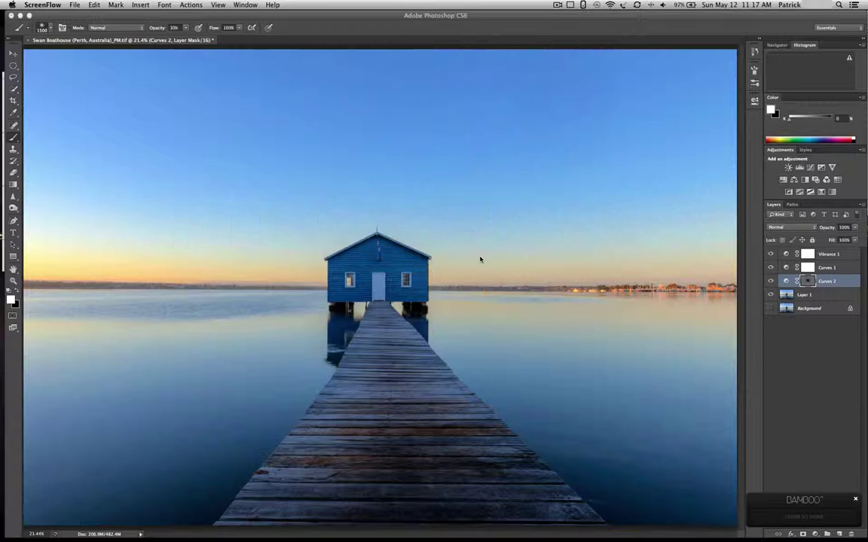
# Step: Make Layer 1 the active layer in the Layers panel
pyautogui.click(787, 296)
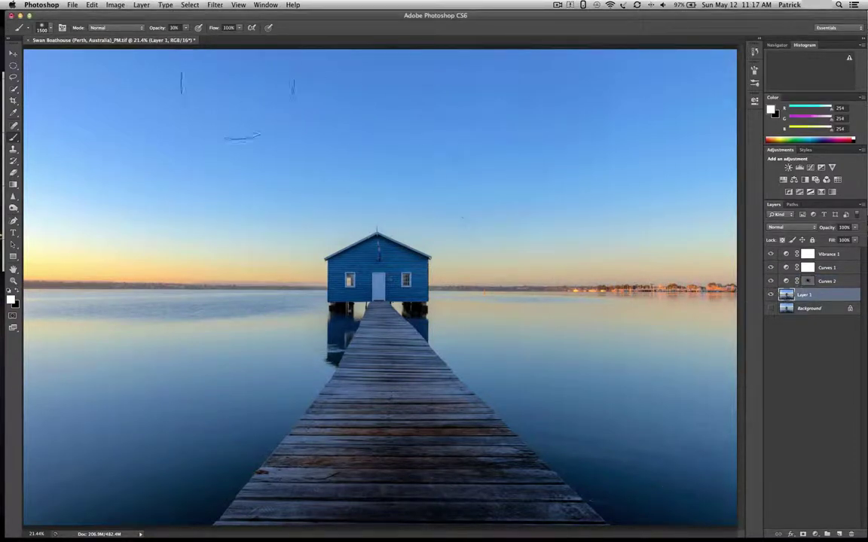
# Step: Open Unsharp Mask and set the threshold to 12 levels, comparing against the unsharpened original
pyautogui.click(216, 6)
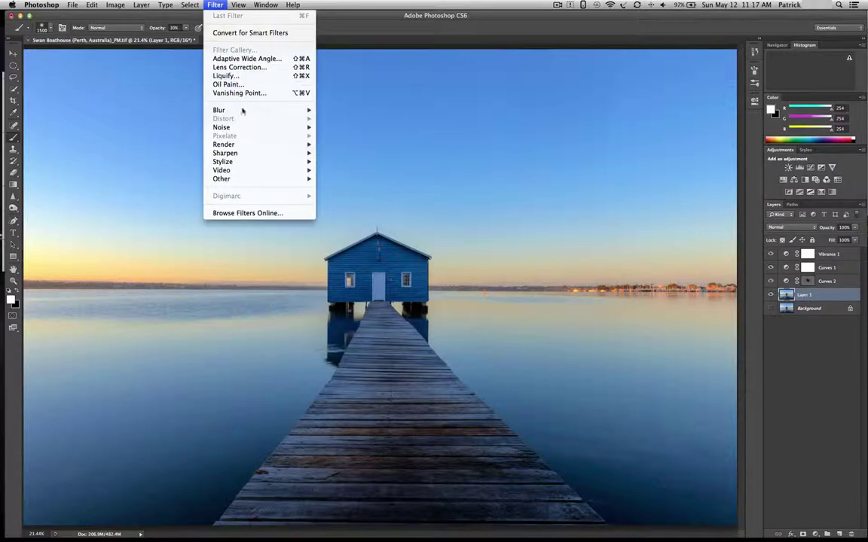
pyautogui.moveTo(272, 154)
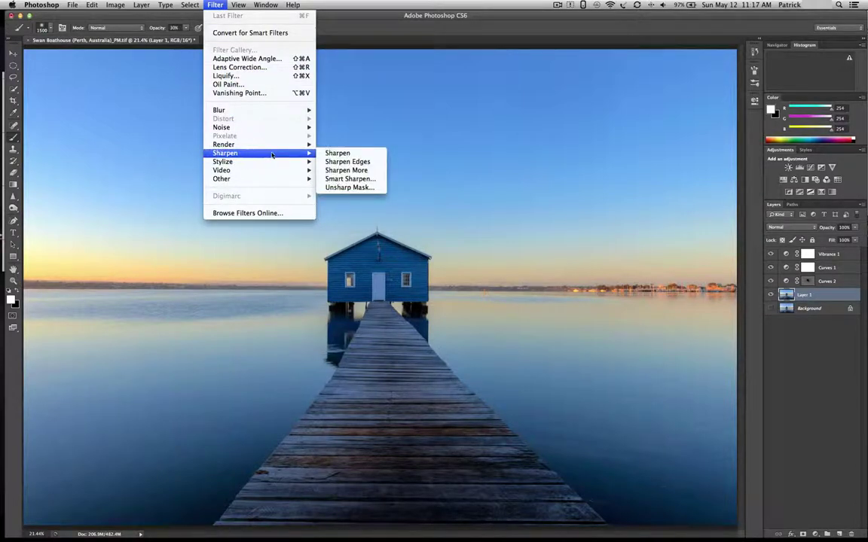
pyautogui.click(335, 187)
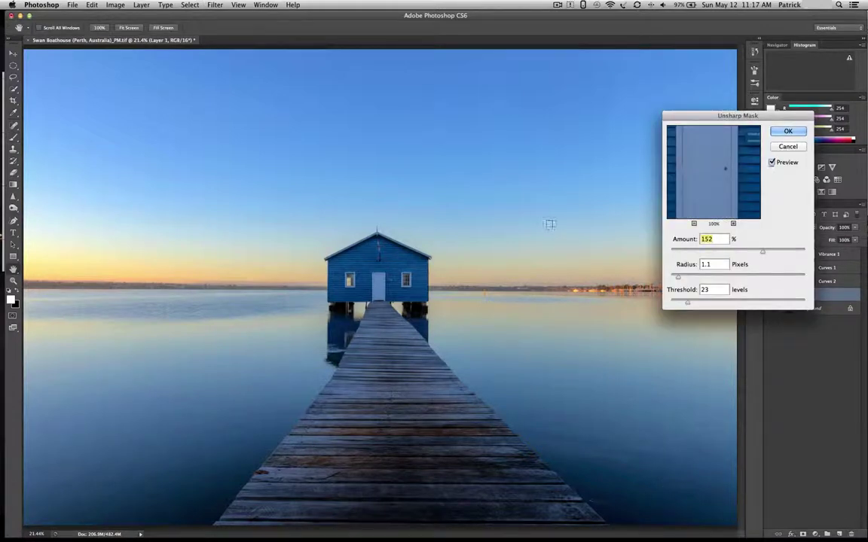
pyautogui.moveTo(692, 192); pyautogui.dragTo(714, 185)
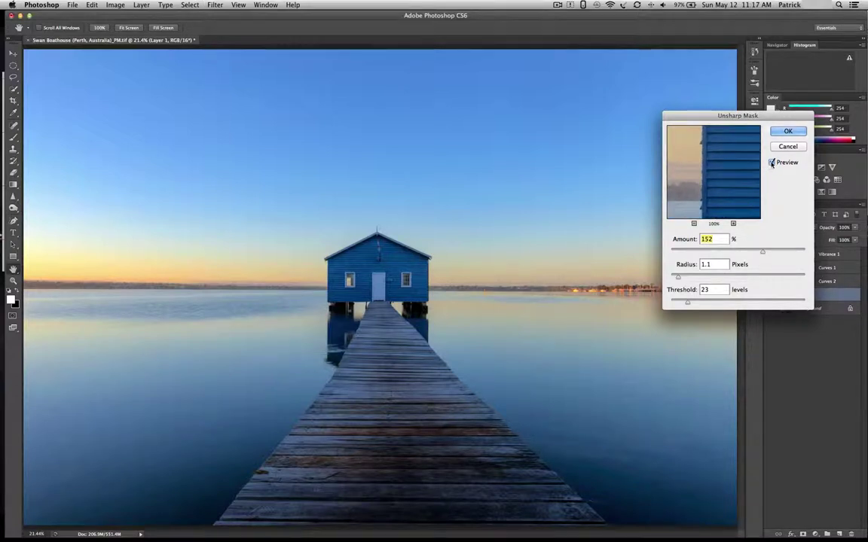
pyautogui.click(724, 188)
pyautogui.moveTo(688, 302); pyautogui.dragTo(680, 302)
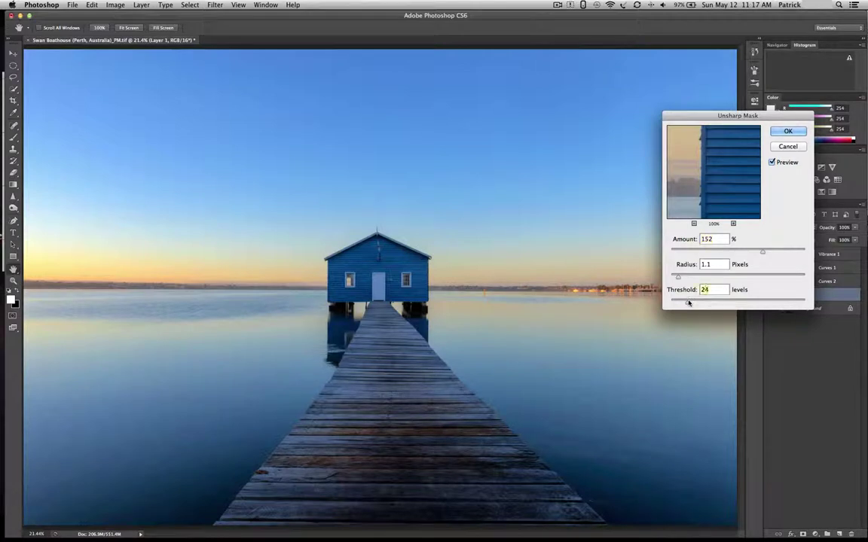
pyautogui.click(716, 178)
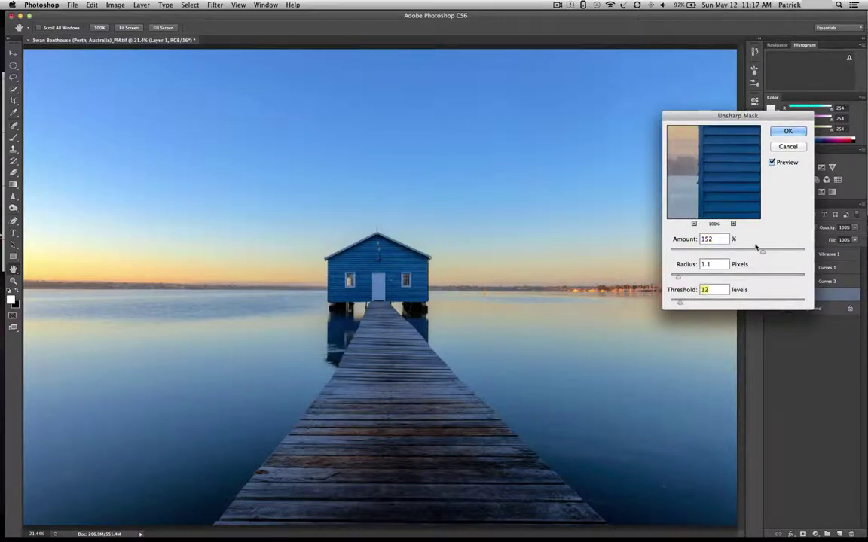
# Step: Fine-tune the sharpening to Amount 188%, Radius 1.4 pixels and Threshold 12 levels
pyautogui.moveTo(764, 253); pyautogui.dragTo(761, 251)
pyautogui.moveTo(680, 277); pyautogui.dragTo(681, 276)
pyautogui.moveTo(711, 178); pyautogui.dragTo(729, 194)
pyautogui.moveTo(761, 251)
pyautogui.mouseDown()
pyautogui.moveTo(784, 252)
pyautogui.moveTo(776, 254)
pyautogui.mouseUp()
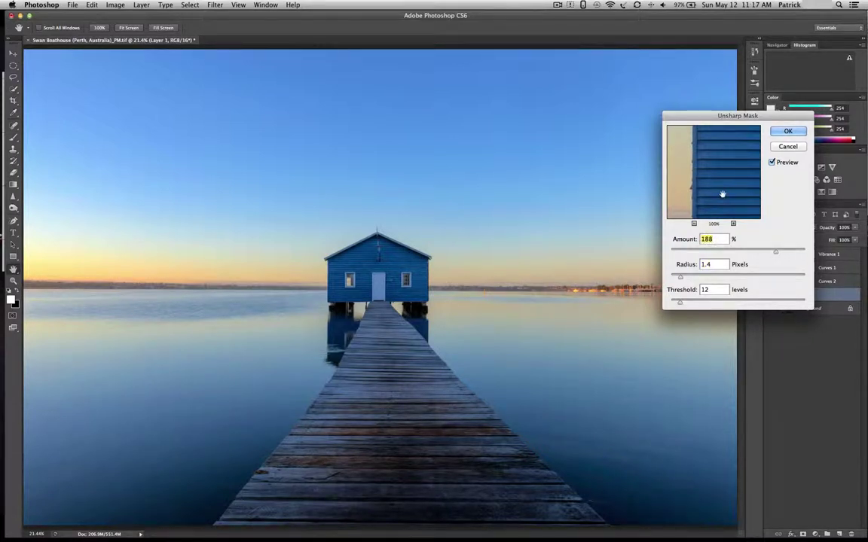
pyautogui.moveTo(723, 192)
pyautogui.mouseDown()
pyautogui.moveTo(736, 180)
pyautogui.moveTo(738, 199)
pyautogui.mouseUp()
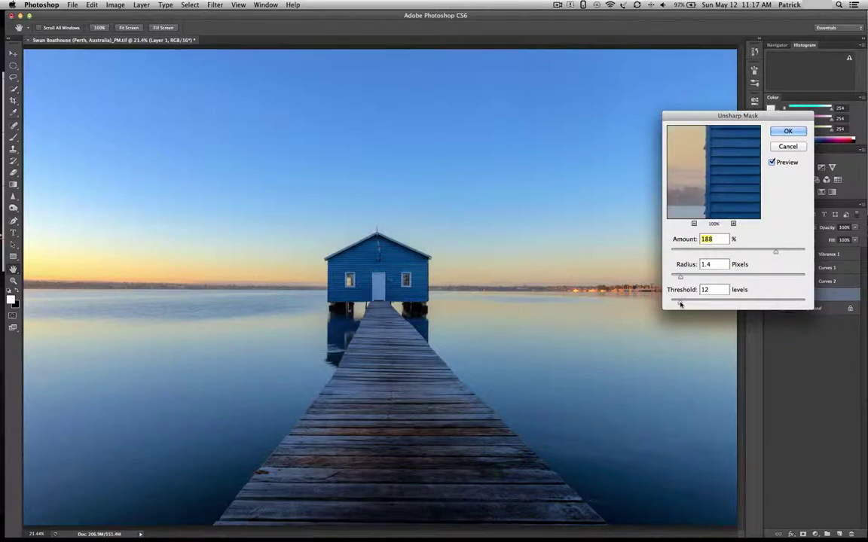
pyautogui.moveTo(679, 302); pyautogui.dragTo(703, 303)
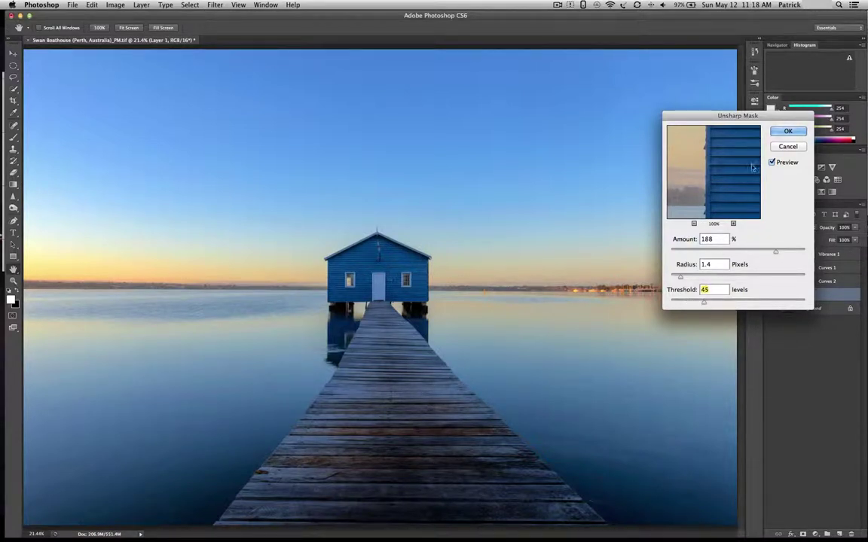
pyautogui.moveTo(747, 113); pyautogui.dragTo(669, 106)
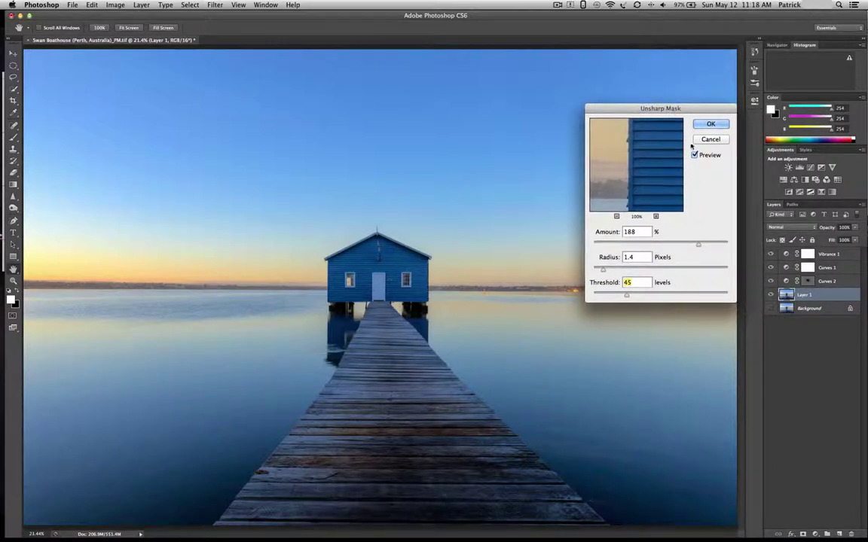
pyautogui.moveTo(626, 296); pyautogui.dragTo(603, 296)
# Step: Apply the sharpening and merge Vibrance 1 through Layer 1 into one Vibrance 1 layer
pyautogui.click(711, 124)
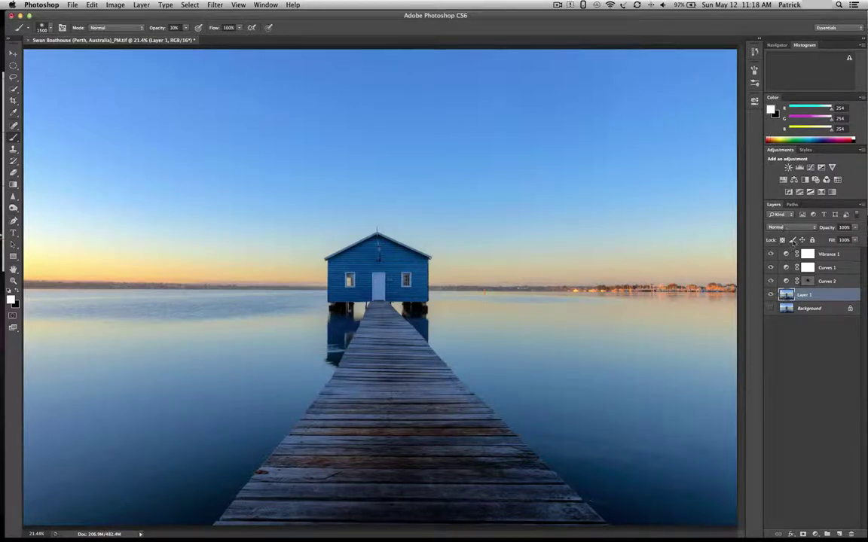
pyautogui.keyDown('shift'); pyautogui.click(783, 254); pyautogui.keyUp('shift')
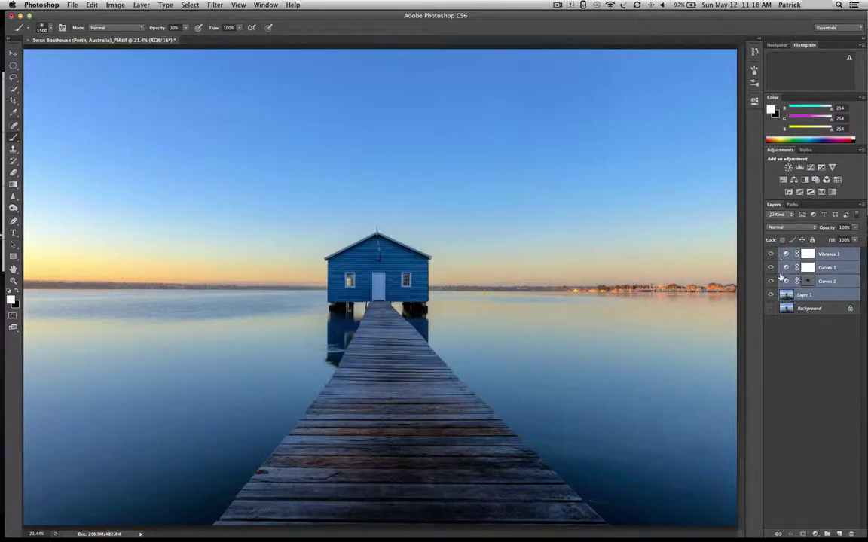
pyautogui.press('super+g')
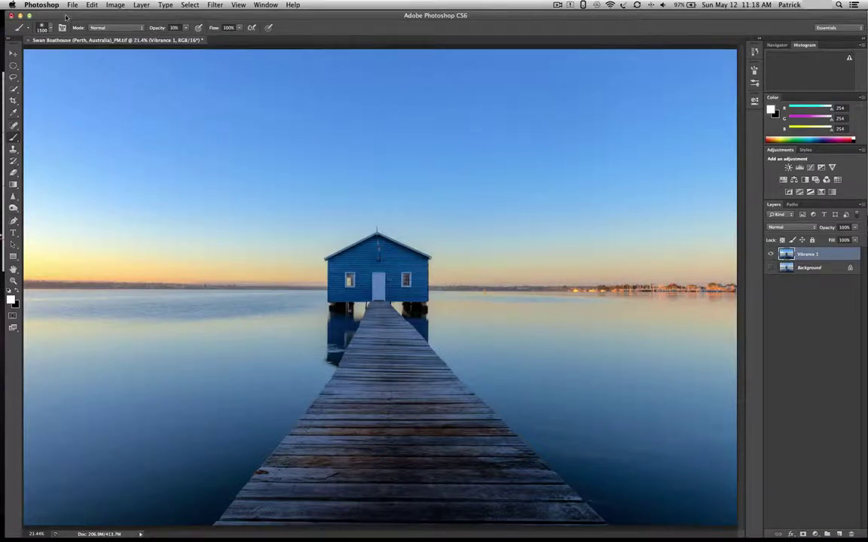
# Step: Crop the photo to a letterbox frame by trimming sky off the top
pyautogui.click(14, 102)
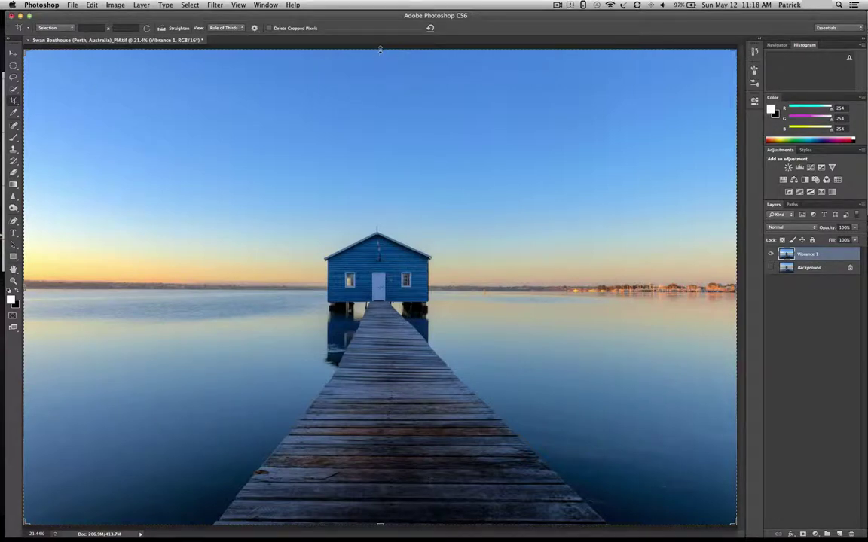
pyautogui.moveTo(381, 50); pyautogui.dragTo(384, 57)
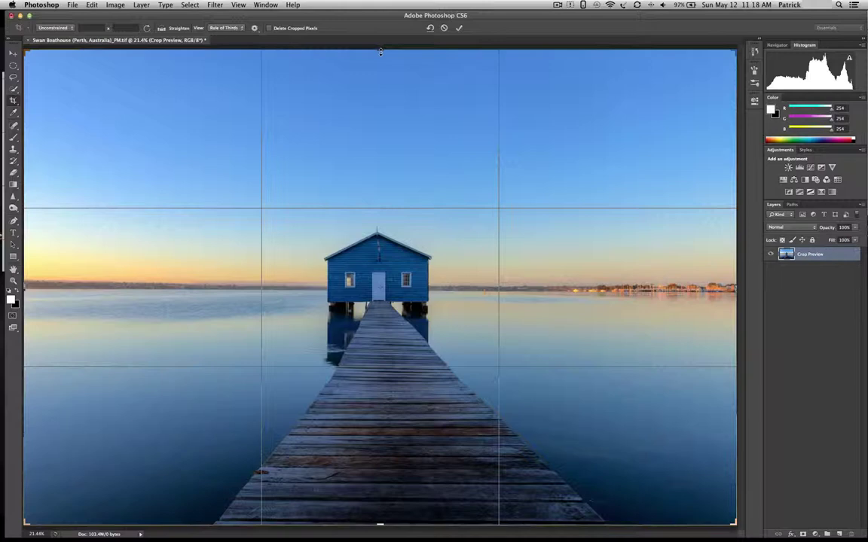
pyautogui.moveTo(381, 52); pyautogui.dragTo(382, 109)
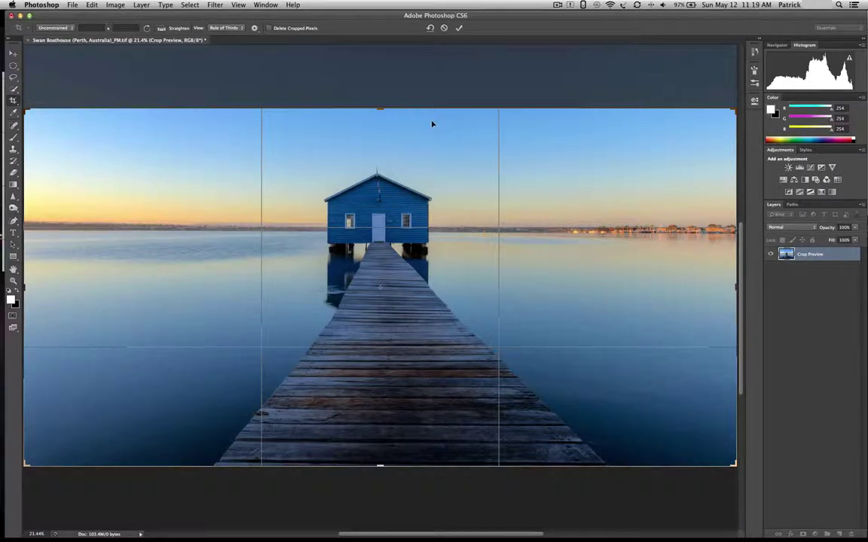
pyautogui.click(459, 29)
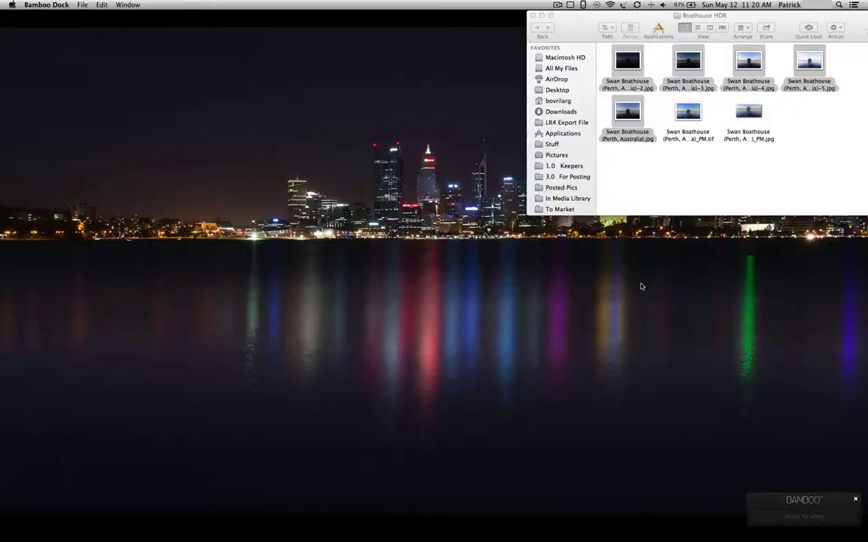
# Step: Open the Swan Boathouse _PM.jpg file in Color Efex Pro 4 from Finder
pyautogui.click(753, 113)
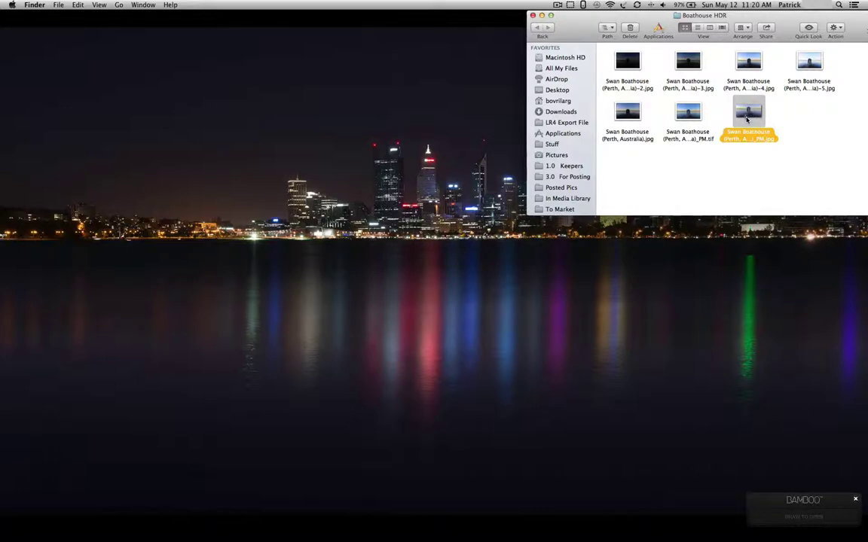
pyautogui.rightClick(747, 119)
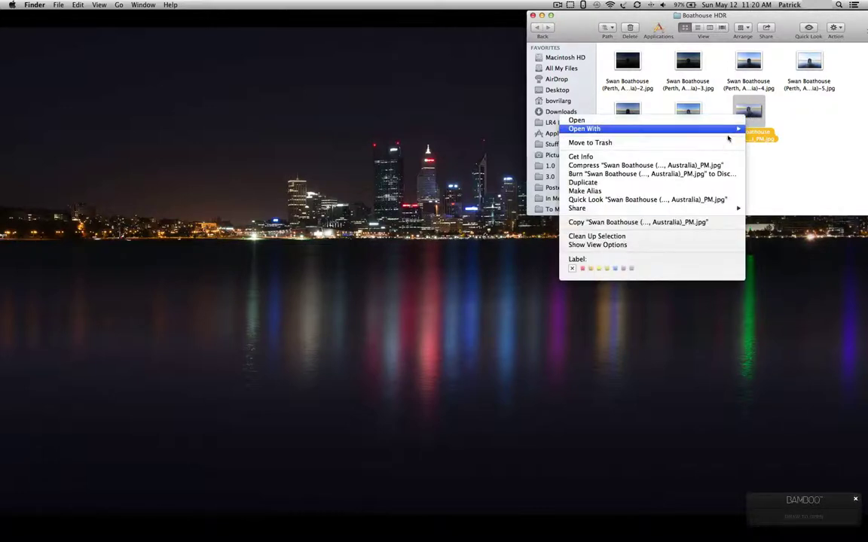
pyautogui.moveTo(727, 133)
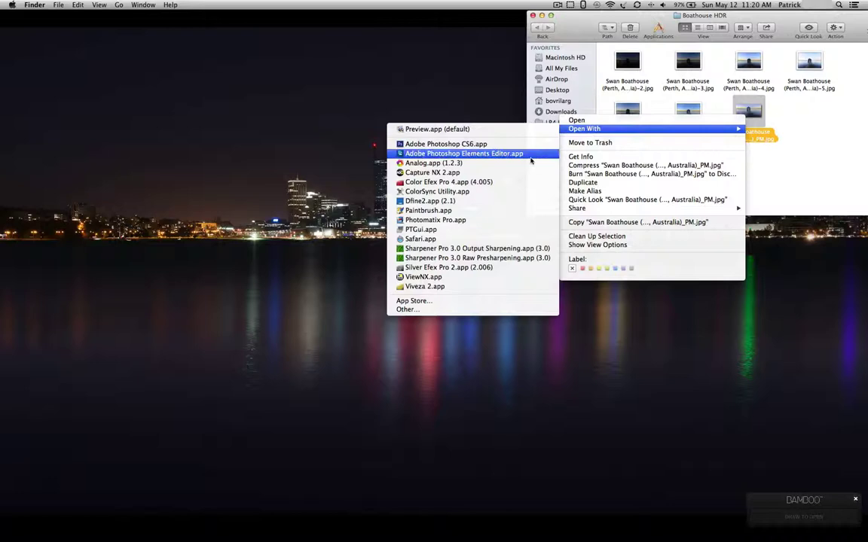
pyautogui.click(521, 184)
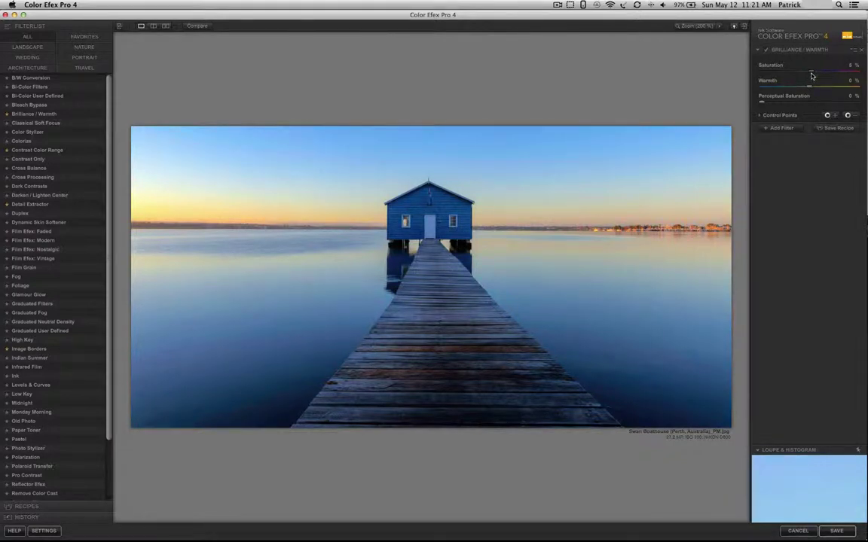
# Step: Raise the Brilliance/Warmth saturation to 10%
pyautogui.click(813, 72)
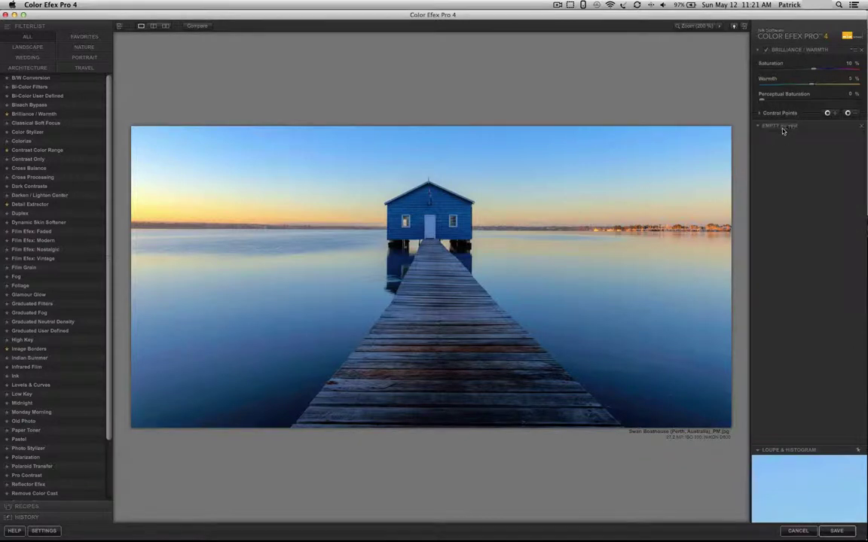
pyautogui.click(781, 129)
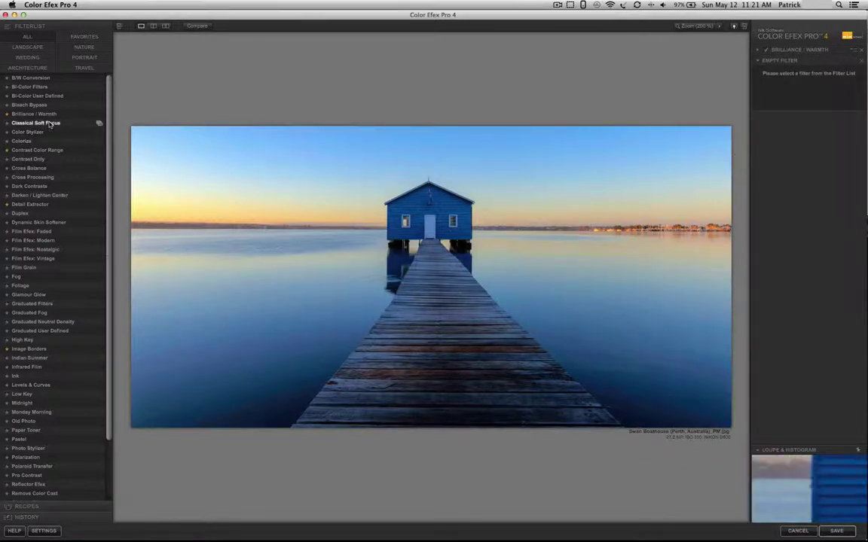
pyautogui.click(59, 208)
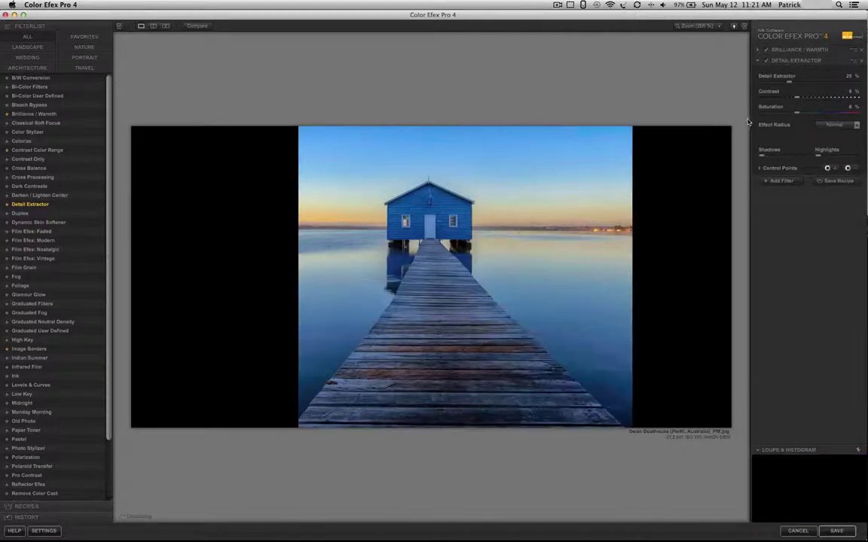
pyautogui.click(766, 61)
pyautogui.click(766, 61)
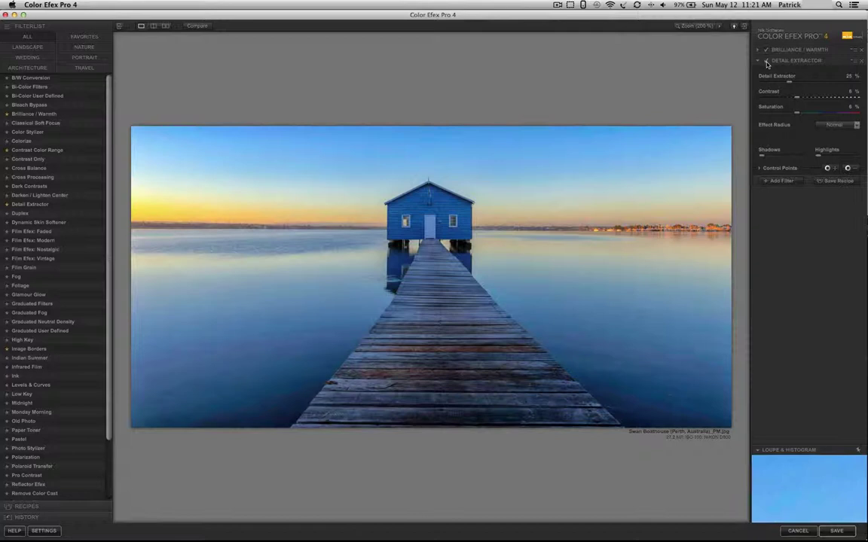
pyautogui.click(765, 61)
pyautogui.click(766, 61)
pyautogui.click(765, 61)
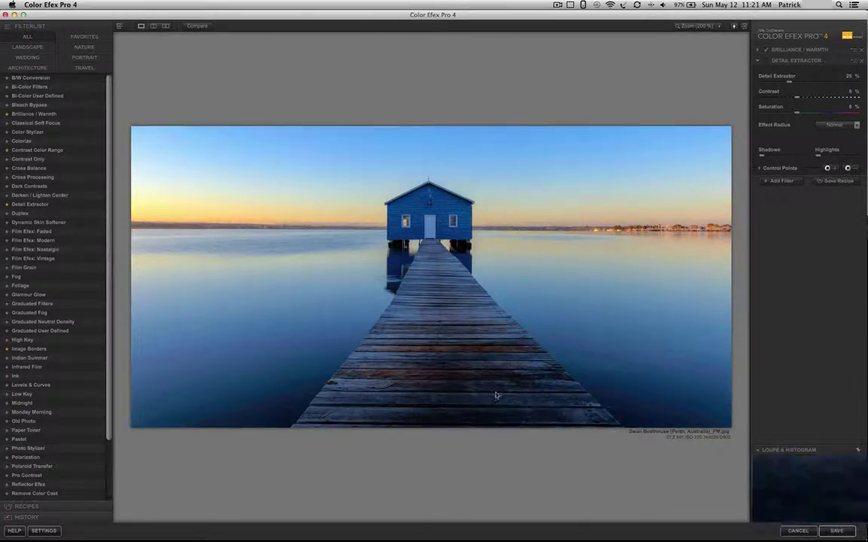
pyautogui.click(766, 61)
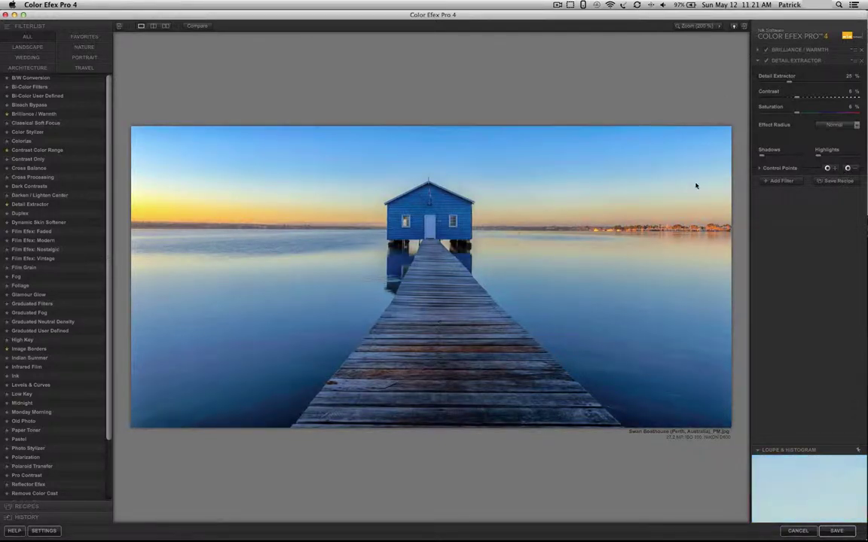
pyautogui.click(766, 62)
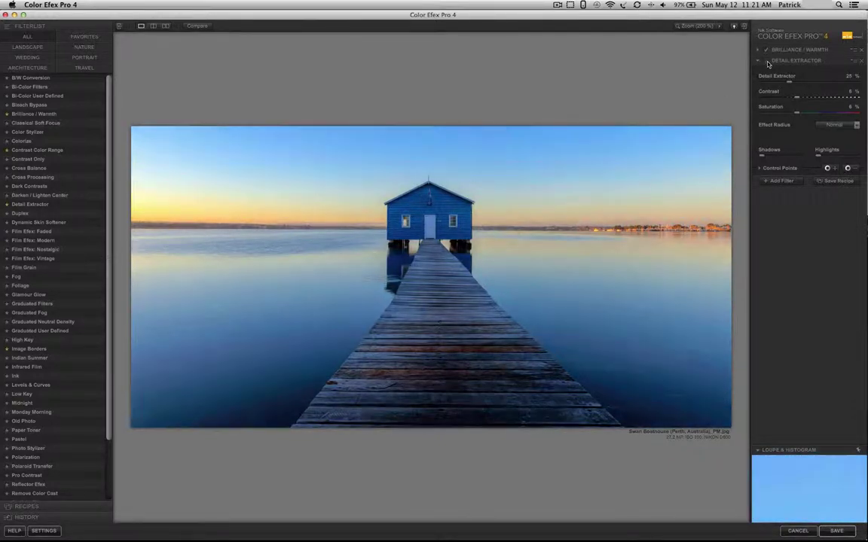
pyautogui.click(768, 63)
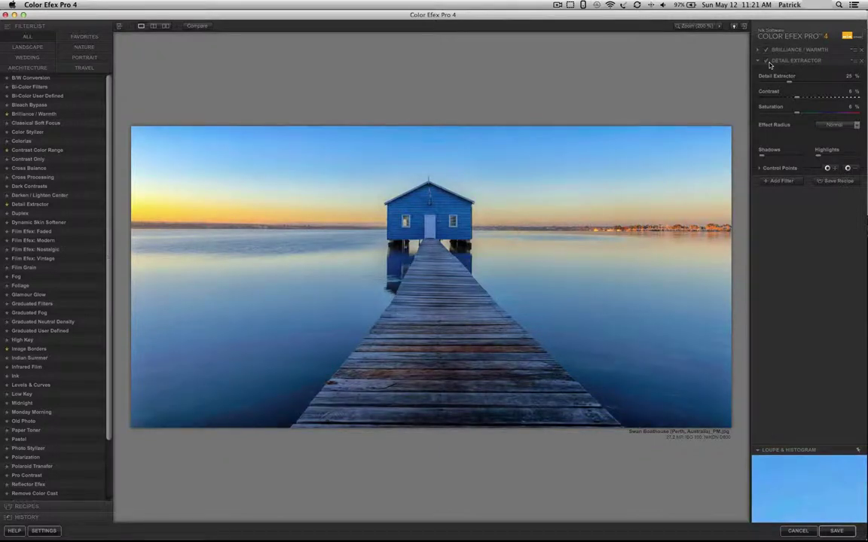
pyautogui.click(767, 61)
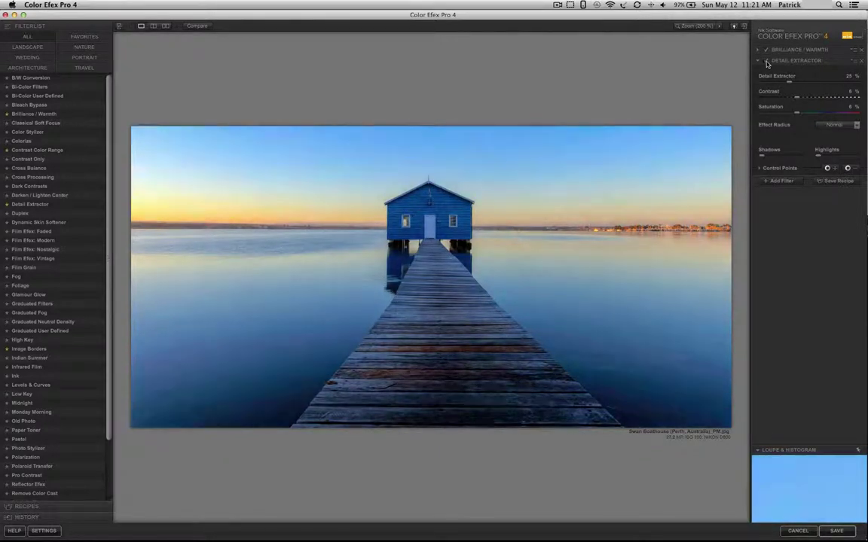
pyautogui.click(766, 62)
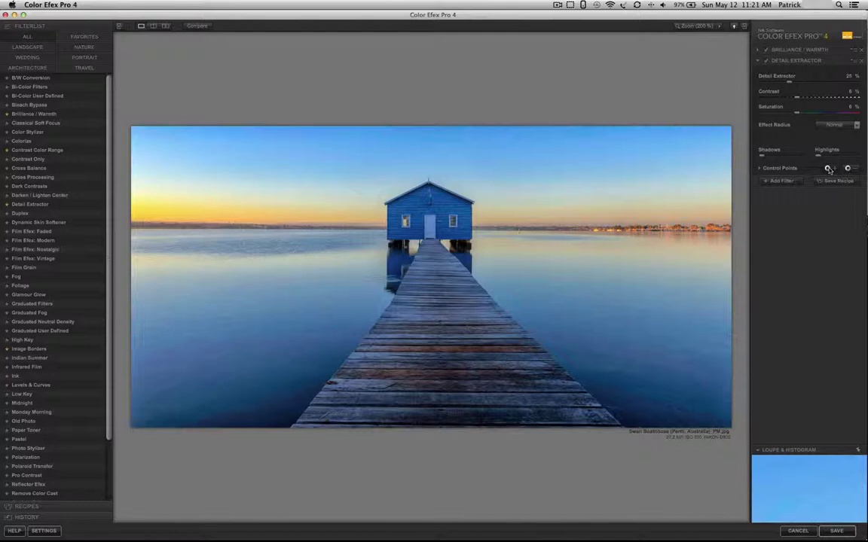
# Step: Place Detail Extractor control points along the pier up toward the boathouse and check their radius
pyautogui.click(445, 399)
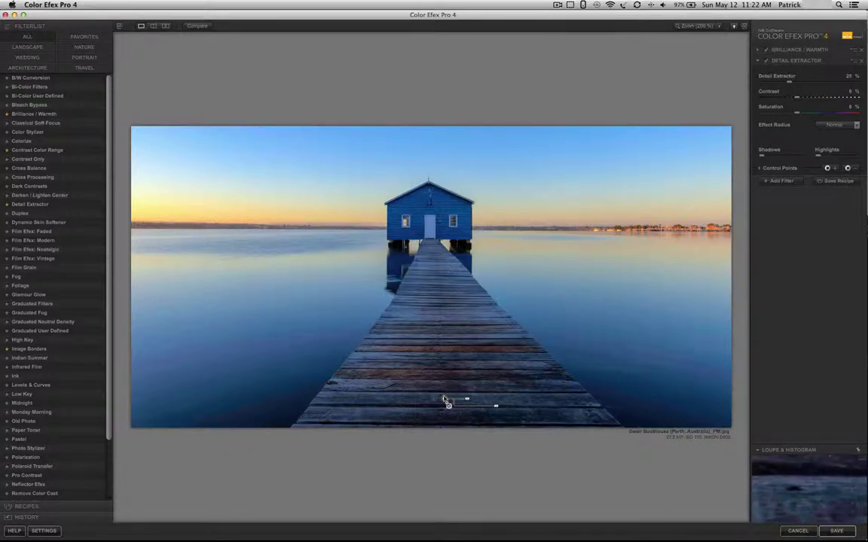
pyautogui.moveTo(445, 400); pyautogui.dragTo(434, 241)
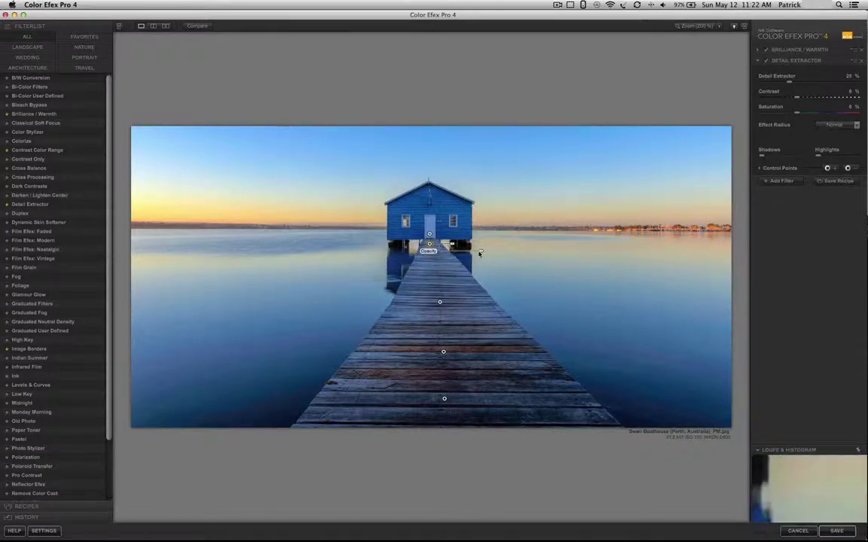
pyautogui.moveTo(479, 254)
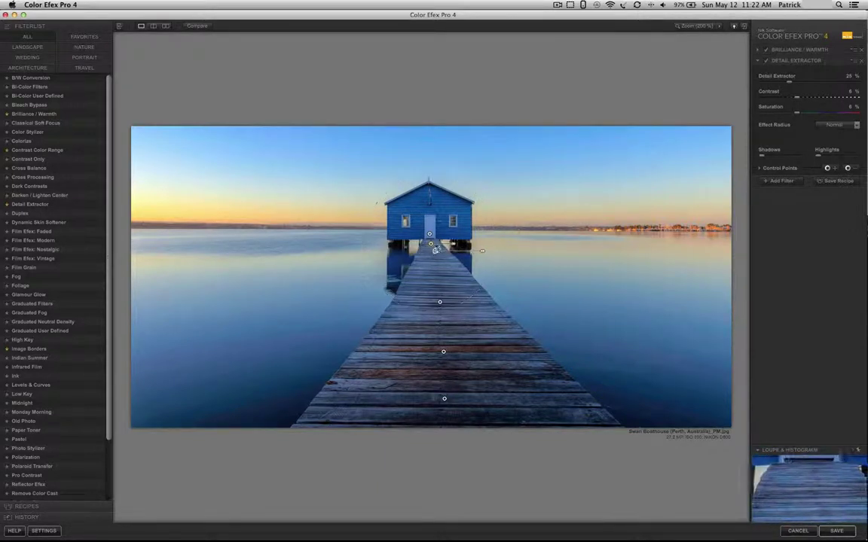
pyautogui.hotkey('ctrl', 'z')
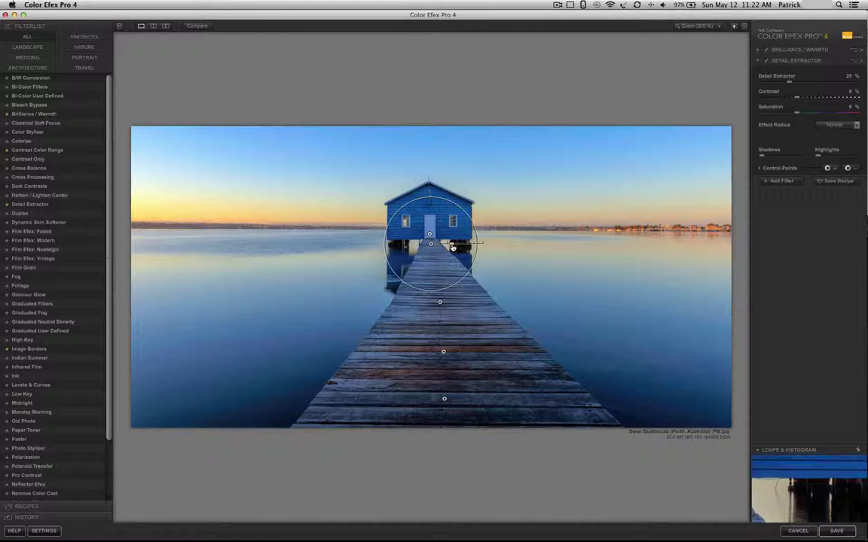
pyautogui.click(440, 303)
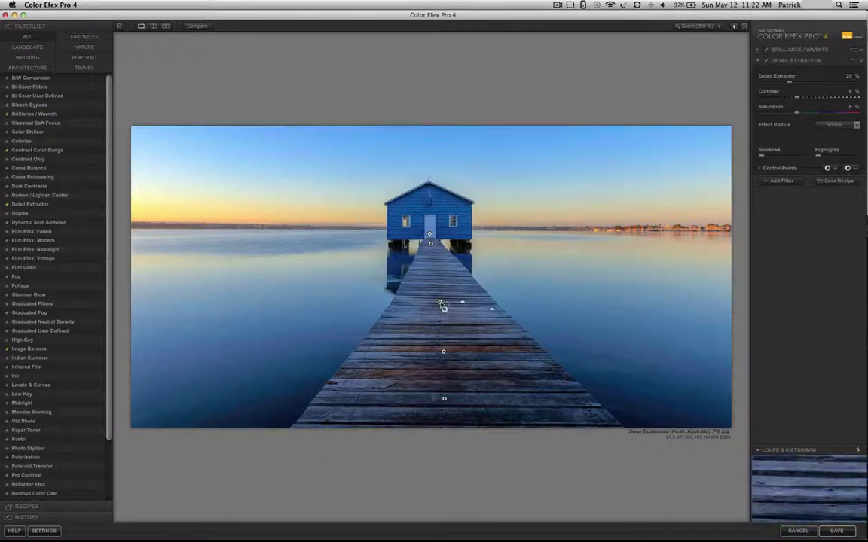
pyautogui.click(443, 352)
pyautogui.click(445, 400)
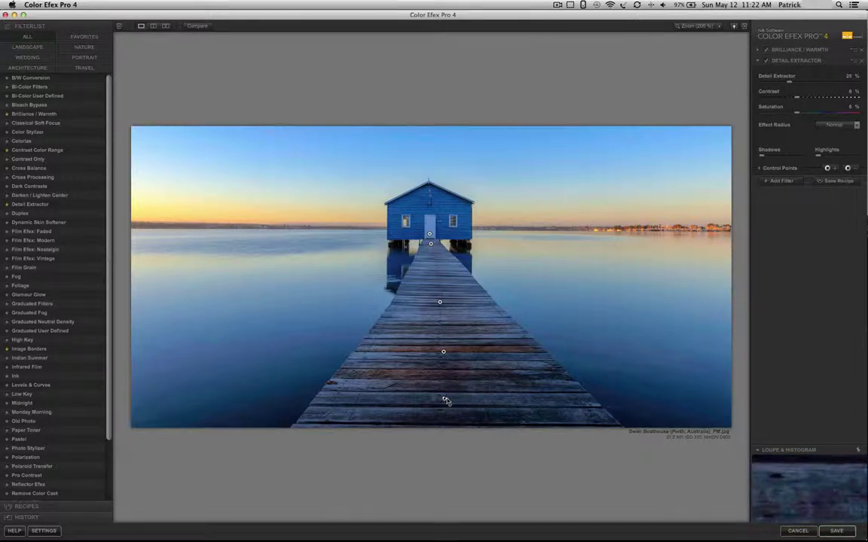
pyautogui.click(446, 401)
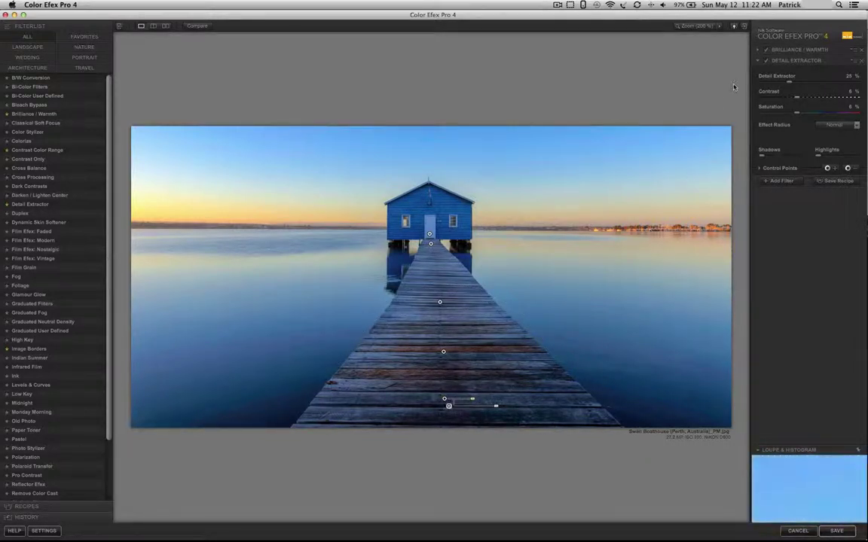
# Step: Toggle Detail Extractor off and on twice to compare the effect
pyautogui.click(765, 61)
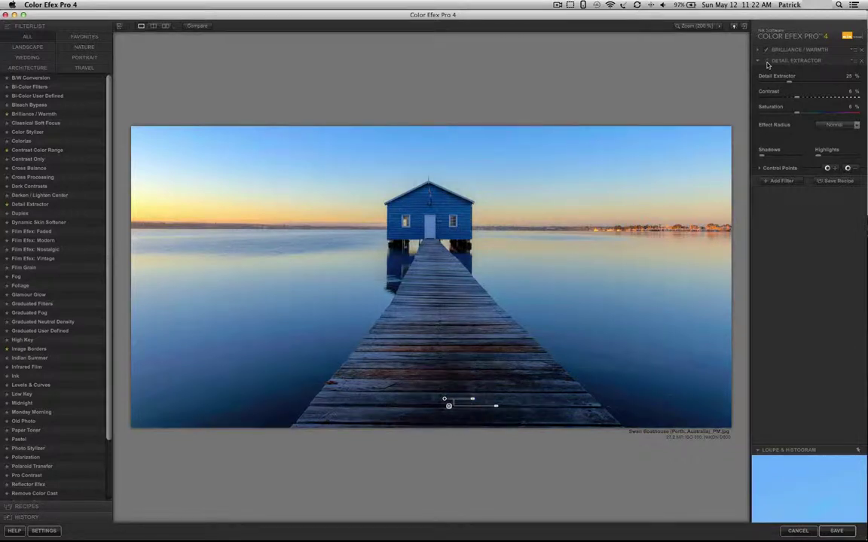
pyautogui.click(767, 64)
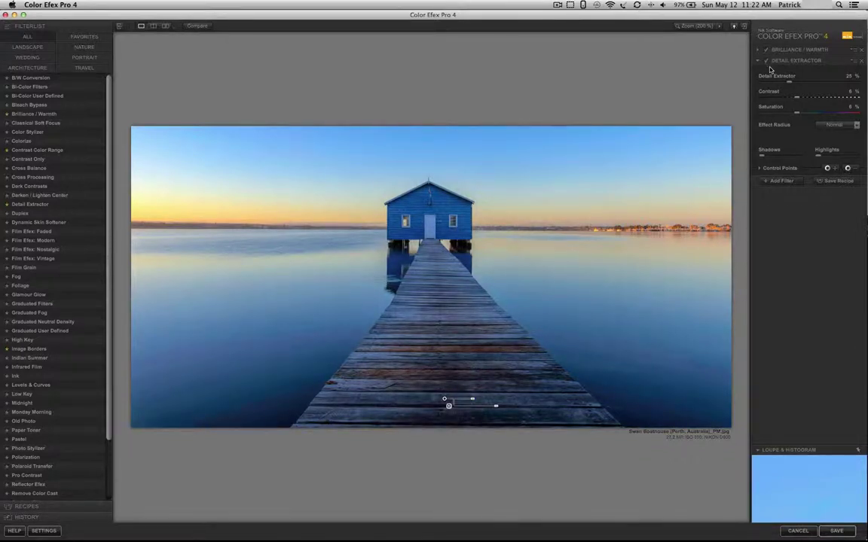
pyautogui.click(767, 64)
pyautogui.click(767, 64)
# Step: Add Tonal Contrast as the third filter with Saturation 0% and slightly lowered highlights
pyautogui.click(768, 182)
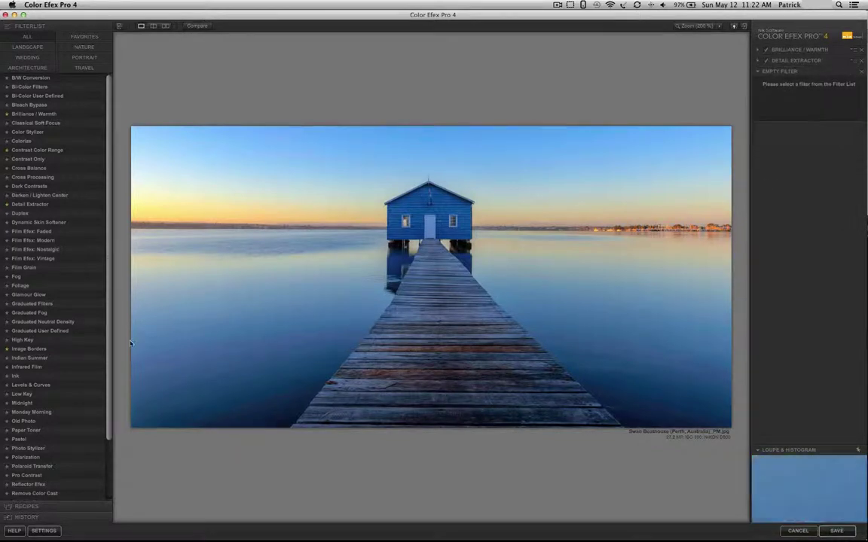
pyautogui.scroll(-4, 105, 338)
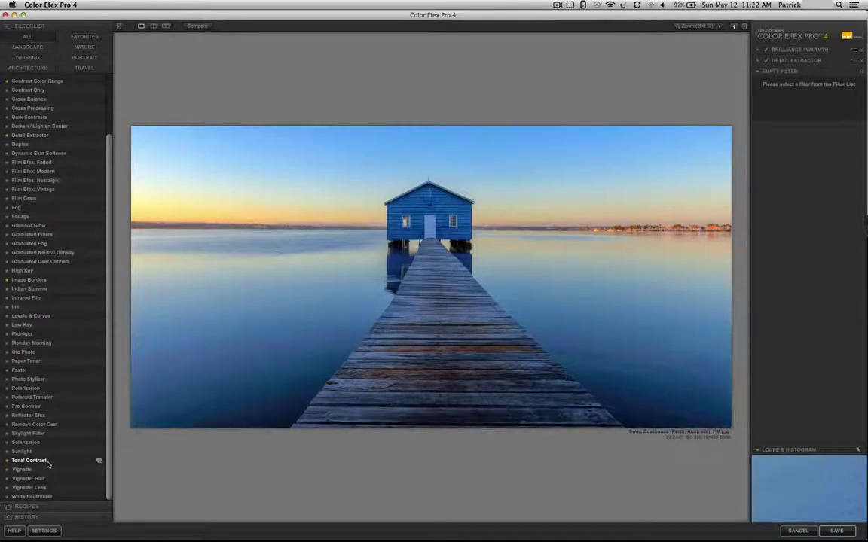
pyautogui.click(30, 460)
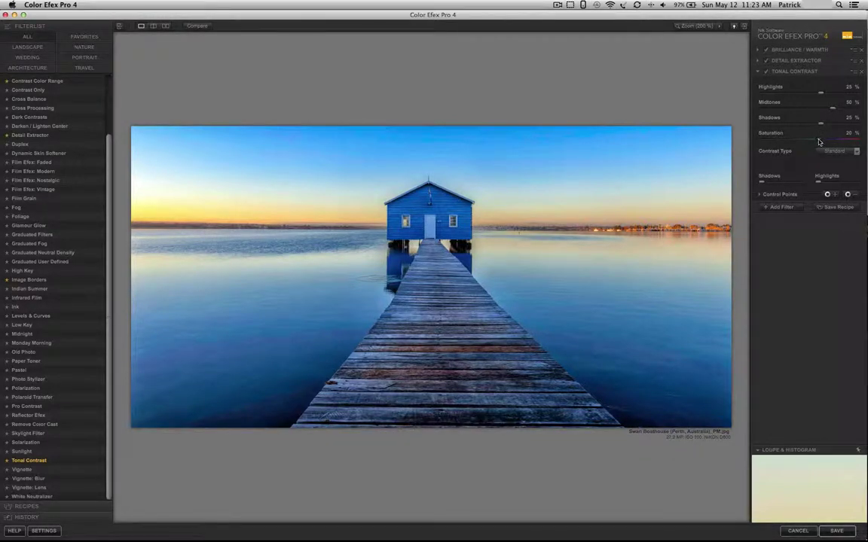
pyautogui.moveTo(814, 141); pyautogui.dragTo(810, 142)
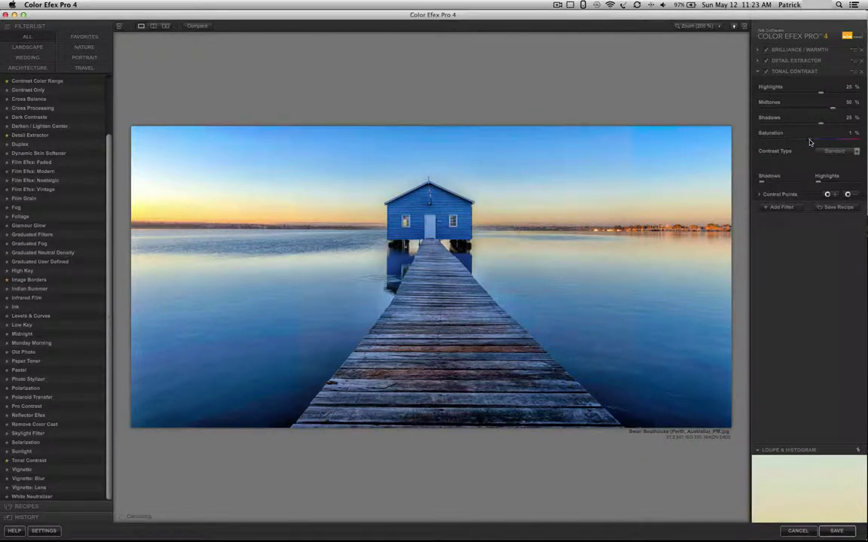
pyautogui.moveTo(809, 141); pyautogui.dragTo(808, 141)
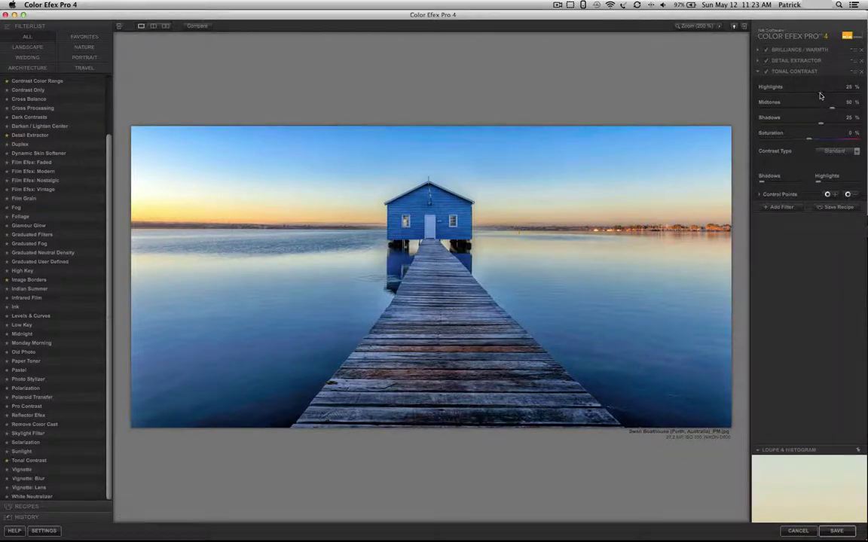
pyautogui.moveTo(818, 96); pyautogui.dragTo(815, 96)
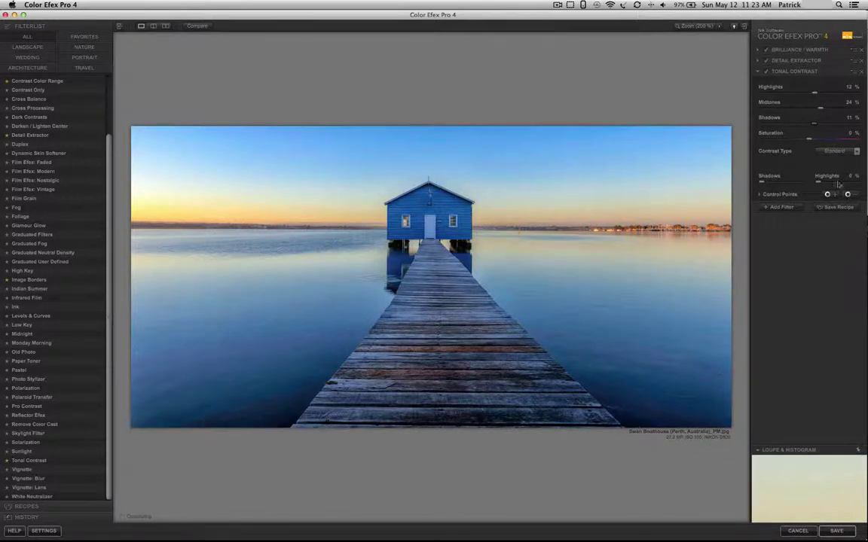
# Step: Place and resize several Tonal Contrast control points across the sky
pyautogui.click(766, 72)
pyautogui.click(827, 193)
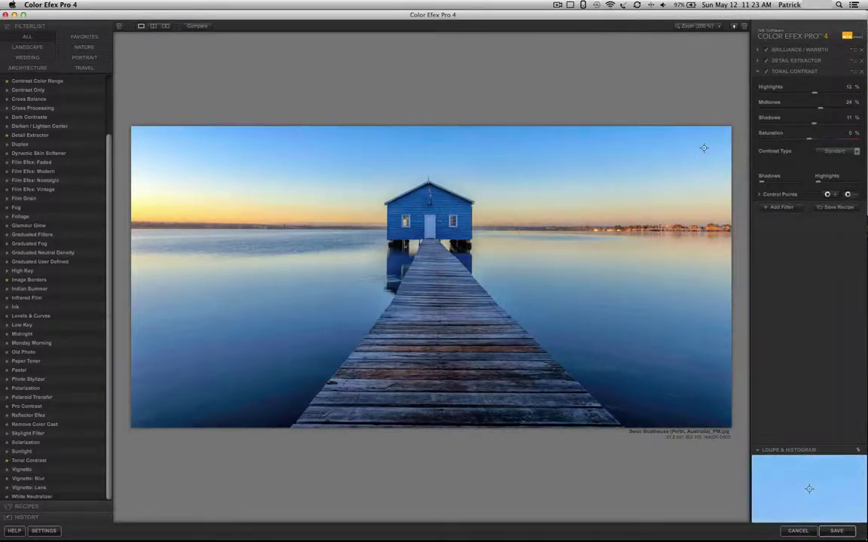
pyautogui.click(689, 153)
pyautogui.moveTo(701, 151); pyautogui.dragTo(182, 162)
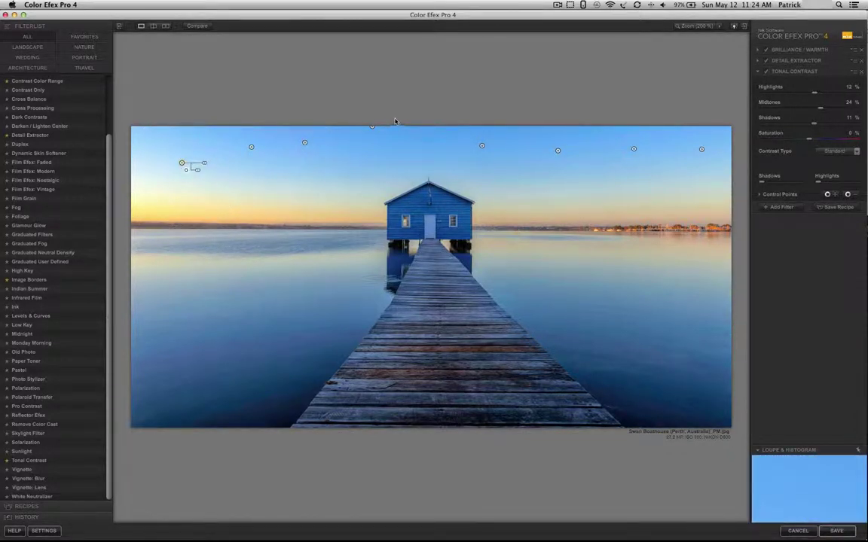
pyautogui.moveTo(371, 130); pyautogui.dragTo(418, 145)
pyautogui.click(482, 146)
pyautogui.moveTo(505, 148)
pyautogui.mouseDown()
pyautogui.moveTo(496, 147)
pyautogui.moveTo(505, 146)
pyautogui.mouseUp()
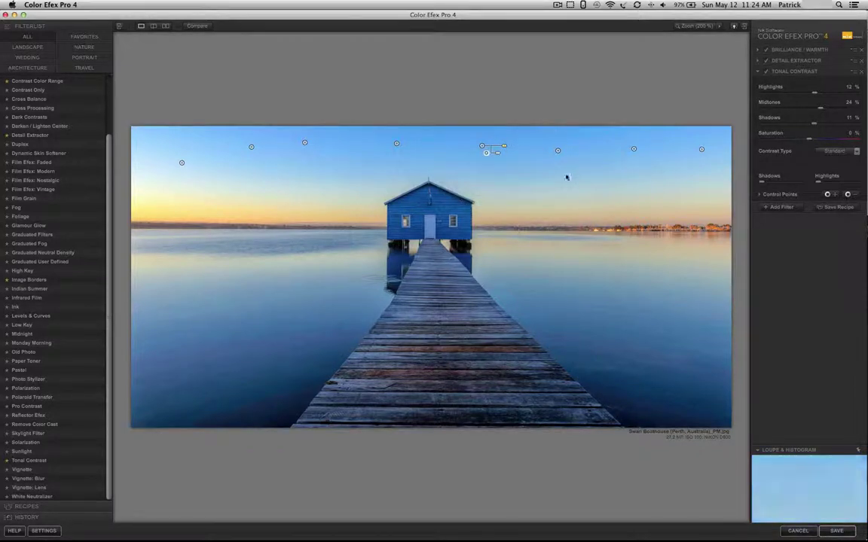
pyautogui.click(558, 151)
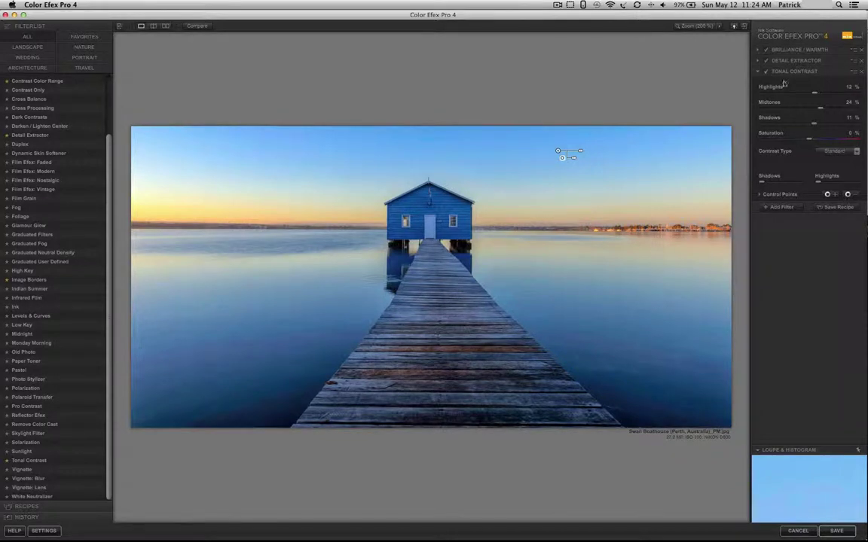
# Step: Re-add Tonal Contrast with highlights at 18% and a control point moved up the pier
pyautogui.click(862, 72)
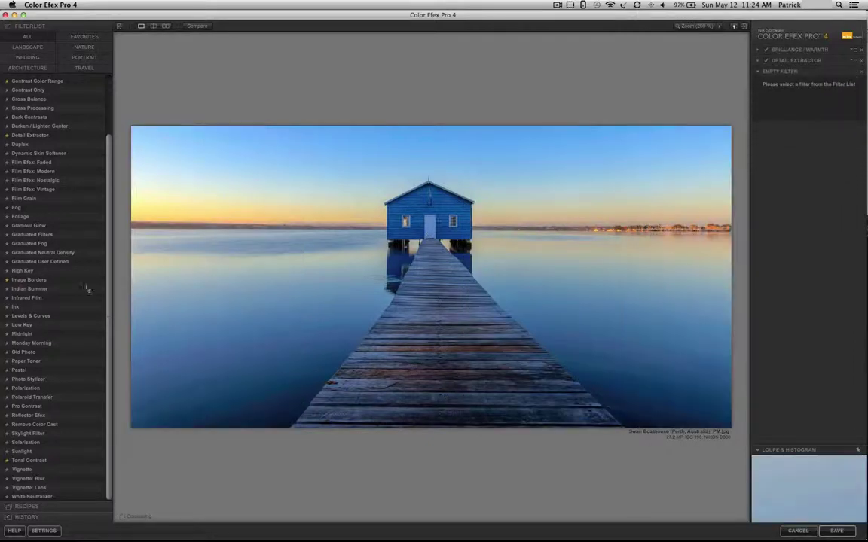
pyautogui.click(28, 460)
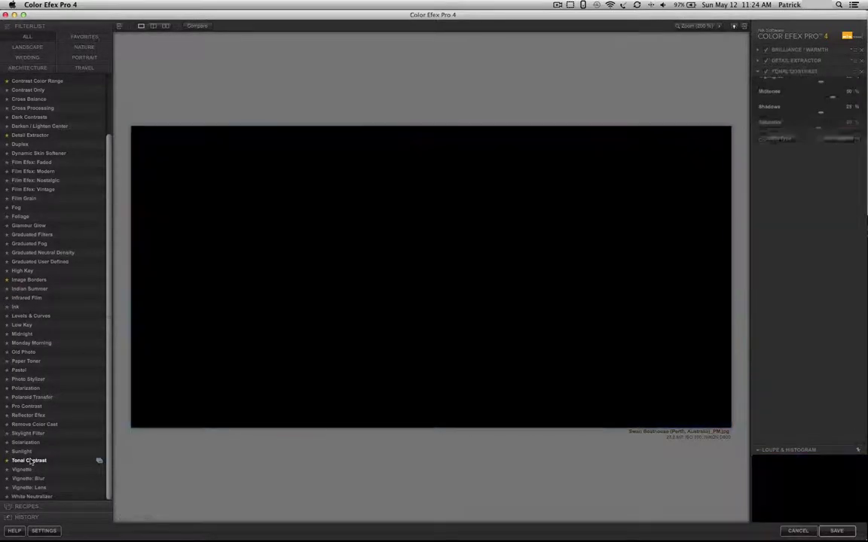
pyautogui.moveTo(821, 94); pyautogui.dragTo(809, 142)
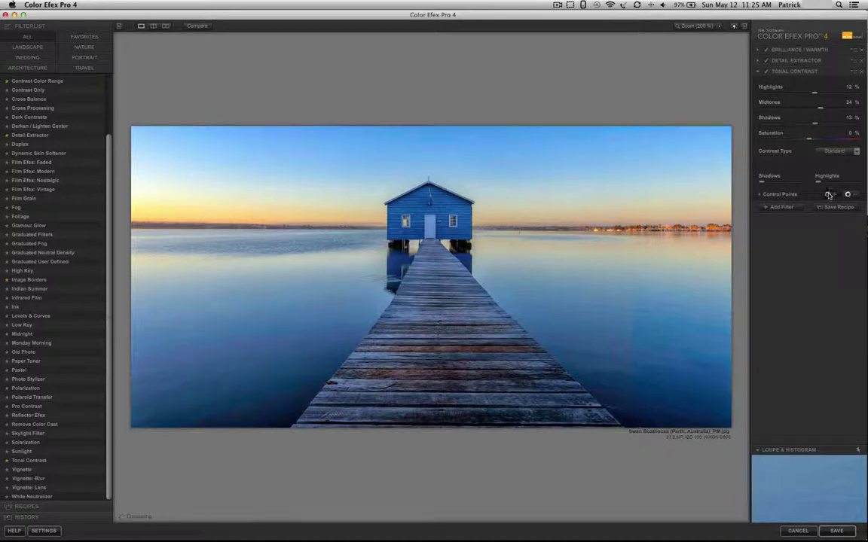
pyautogui.click(446, 395)
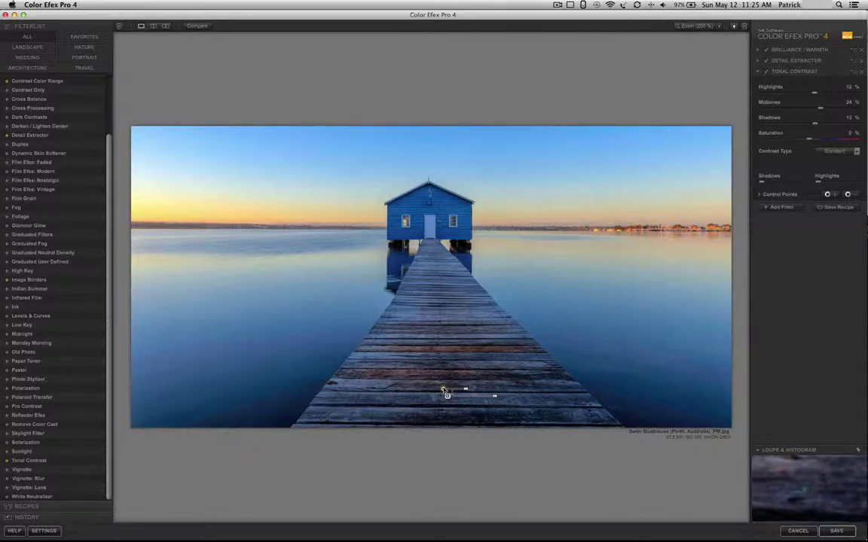
pyautogui.moveTo(447, 393); pyautogui.dragTo(450, 226)
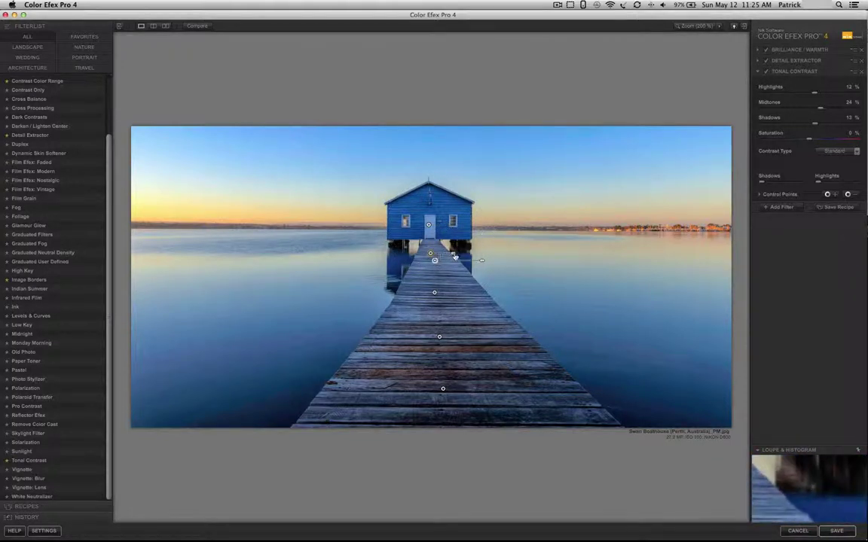
# Step: Compare Tonal Contrast on and off, raise midtones to 26%, and save the image
pyautogui.click(766, 72)
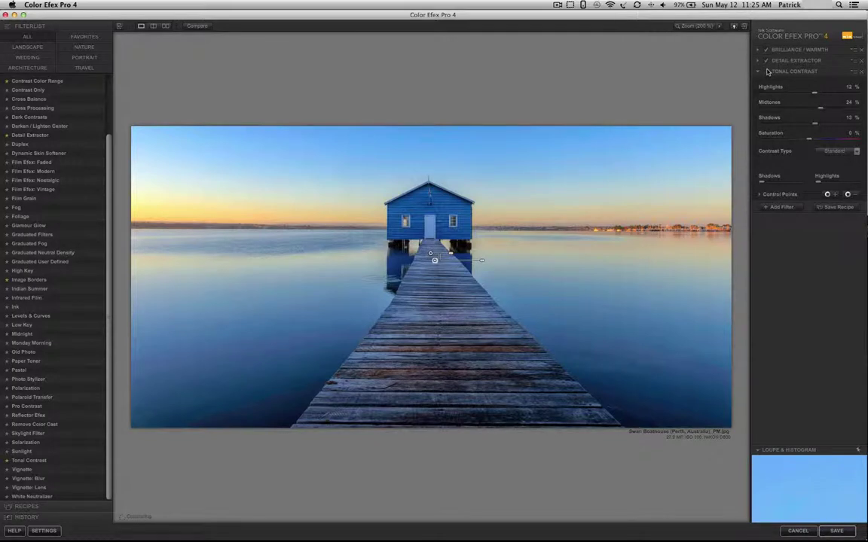
pyautogui.click(767, 71)
pyautogui.click(767, 72)
pyautogui.click(766, 72)
pyautogui.click(766, 71)
pyautogui.moveTo(820, 109); pyautogui.dragTo(826, 110)
pyautogui.click(766, 72)
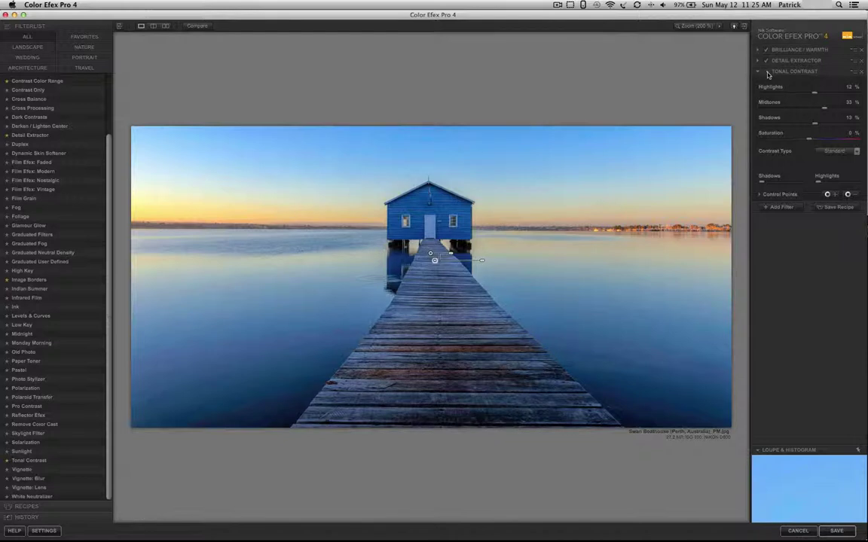
pyautogui.click(766, 72)
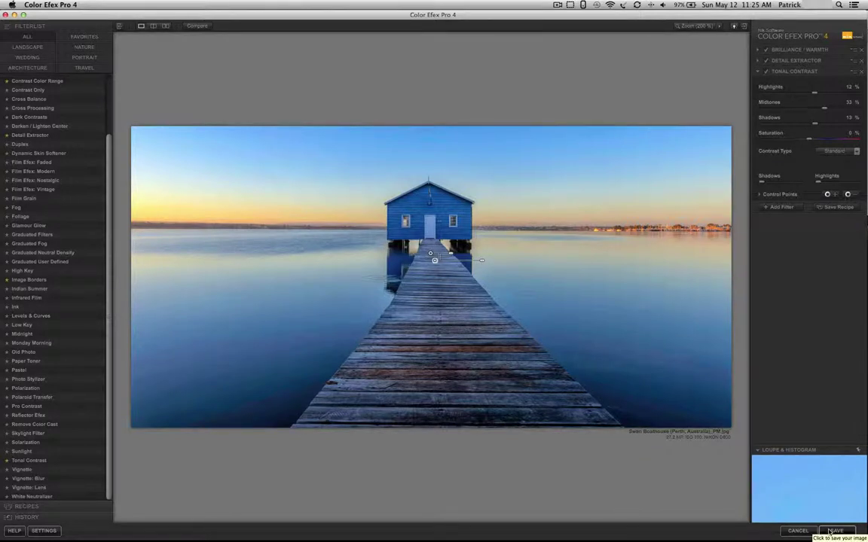
pyautogui.click(831, 531)
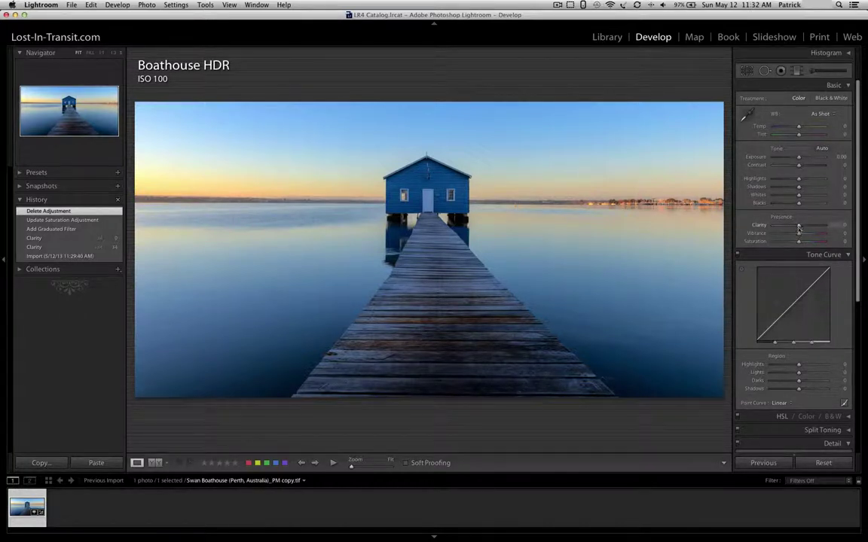
# Step: Set Clarity to +29 and add a sky graduated filter with exposure -0.25, saturation 14
pyautogui.moveTo(799, 227)
pyautogui.mouseDown()
pyautogui.moveTo(811, 227)
pyautogui.moveTo(804, 228)
pyautogui.mouseUp()
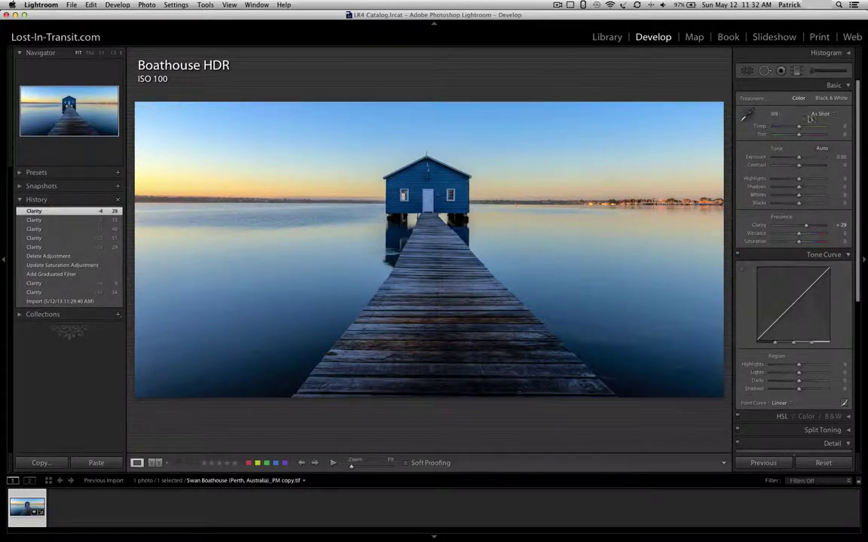
pyautogui.click(796, 70)
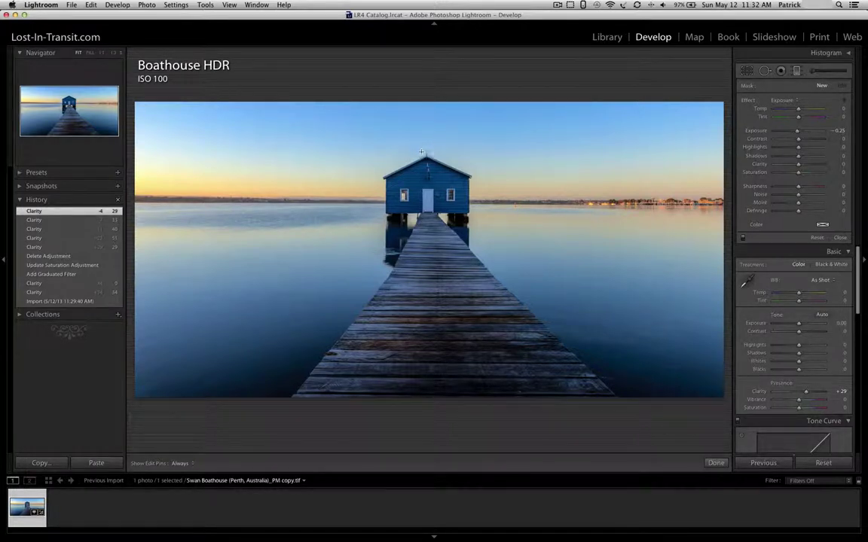
pyautogui.moveTo(421, 152); pyautogui.dragTo(411, 256)
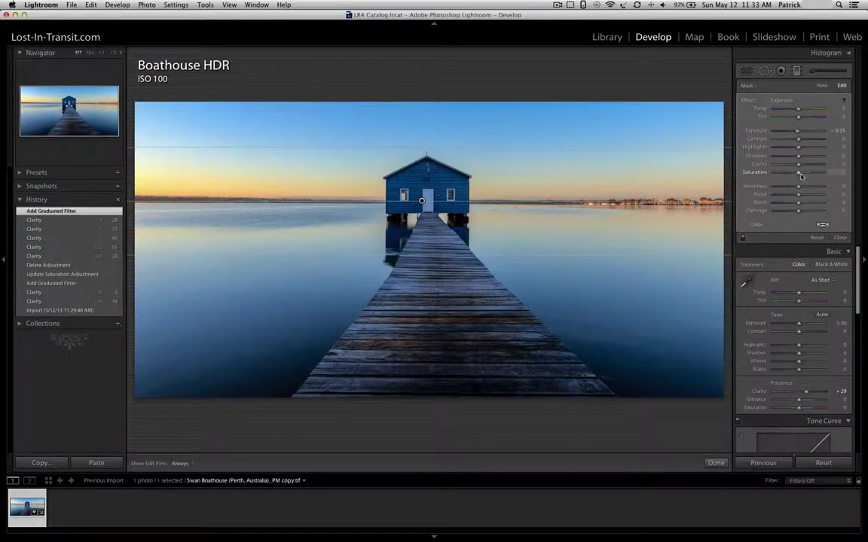
pyautogui.moveTo(802, 175); pyautogui.dragTo(803, 174)
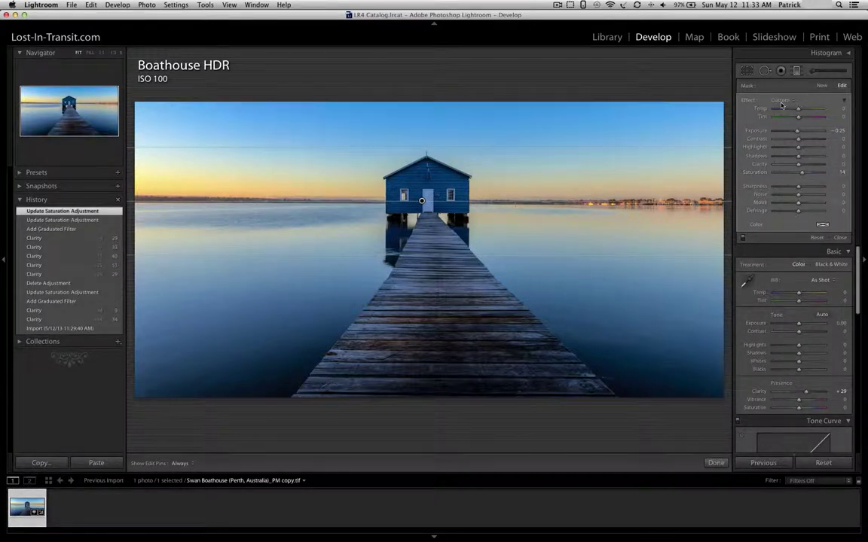
pyautogui.click(795, 71)
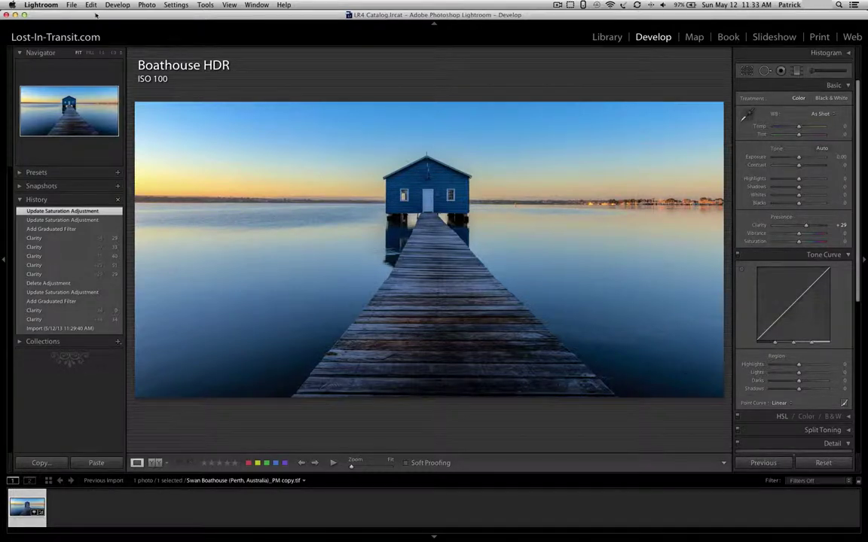
# Step: Apply the A_Lost-In-Transit export preset to the photo
pyautogui.click(71, 5)
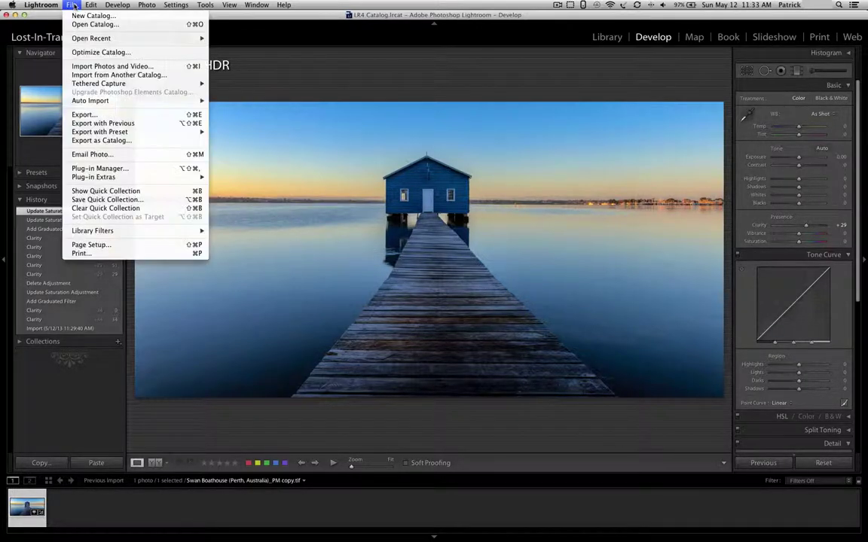
pyautogui.click(89, 116)
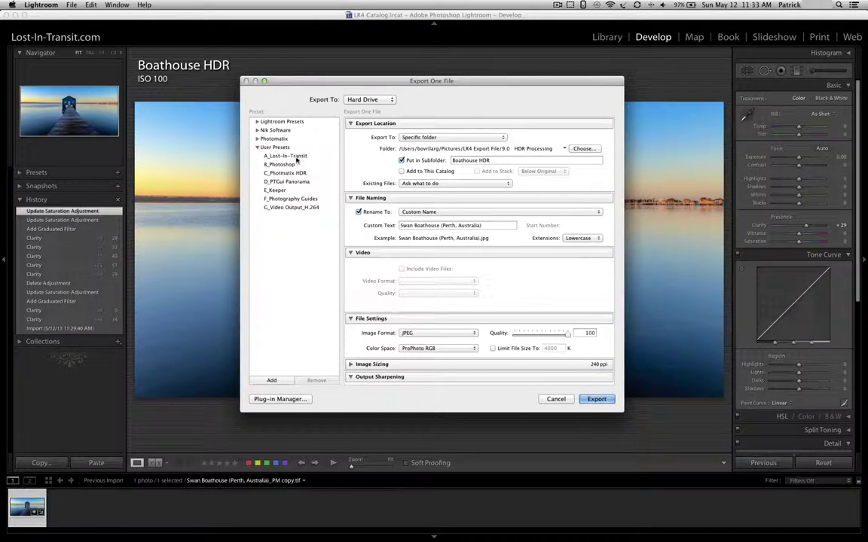
pyautogui.click(293, 156)
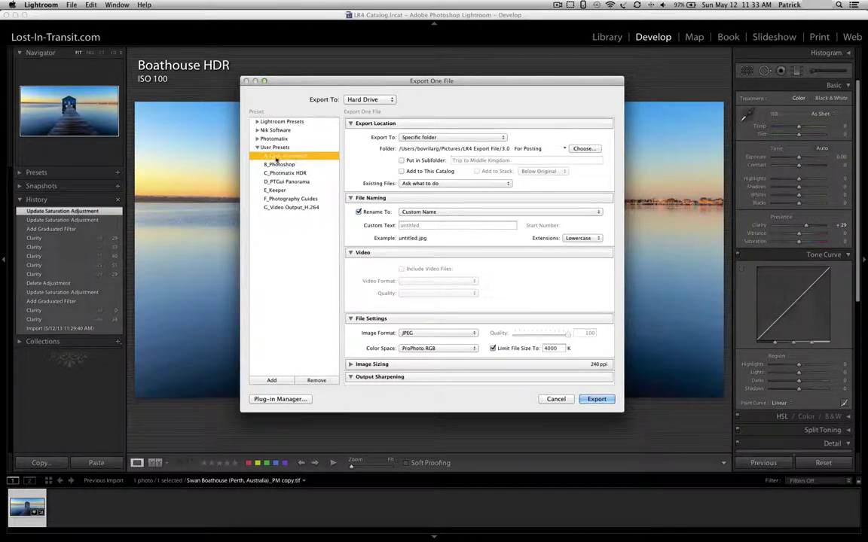
# Step: Name the file 'Swan Boathouse HDR (Perth, Australia)' and export it as a JPEG
pyautogui.click(413, 226)
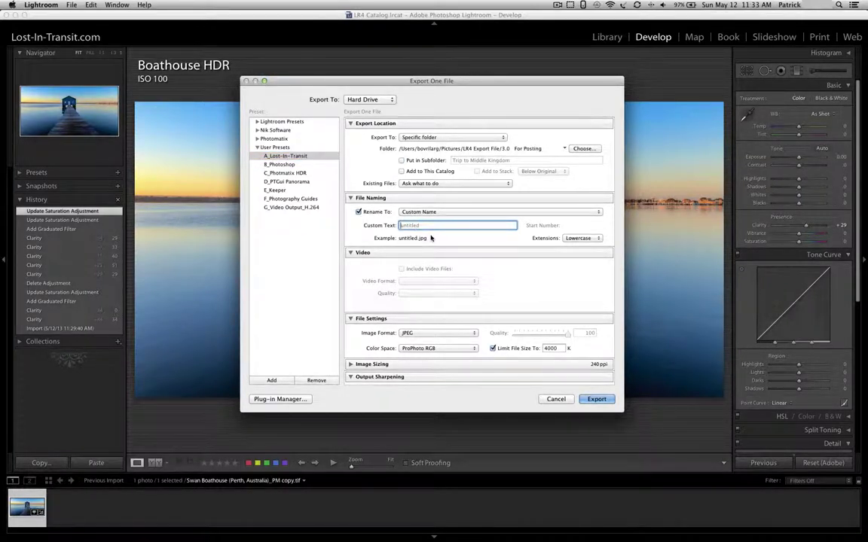
pyautogui.write('B')
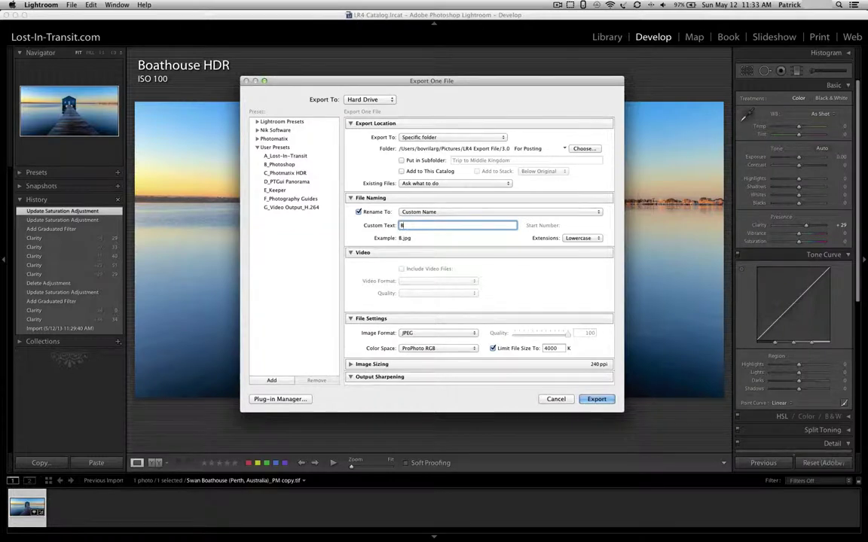
pyautogui.press('BackSpace')
pyautogui.write('Swan')
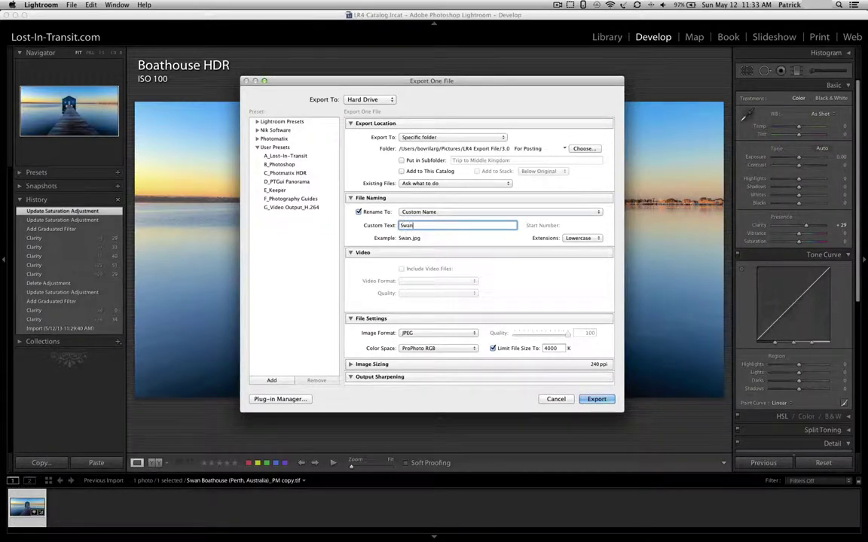
pyautogui.write(' Boathouse HDR')
pyautogui.write('(')
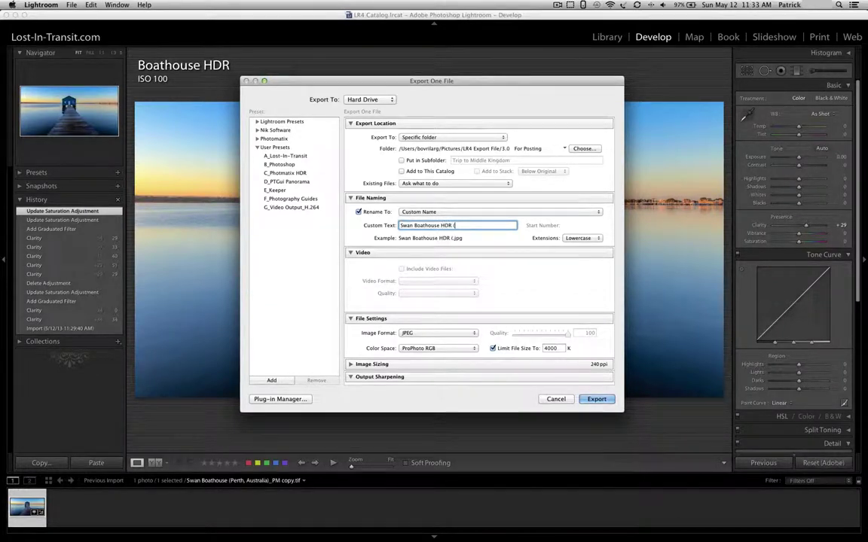
pyautogui.write('Perth, Au')
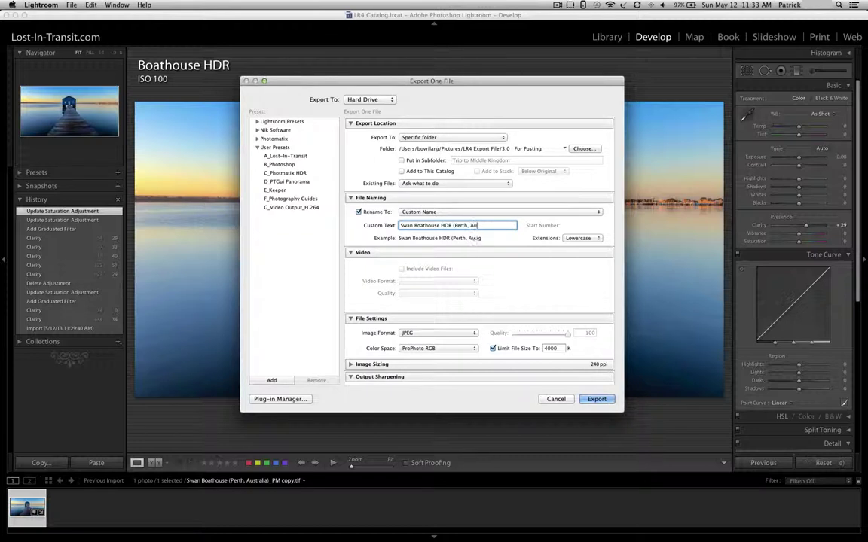
pyautogui.write('stralia)')
pyautogui.scroll(-3, 548, 345)
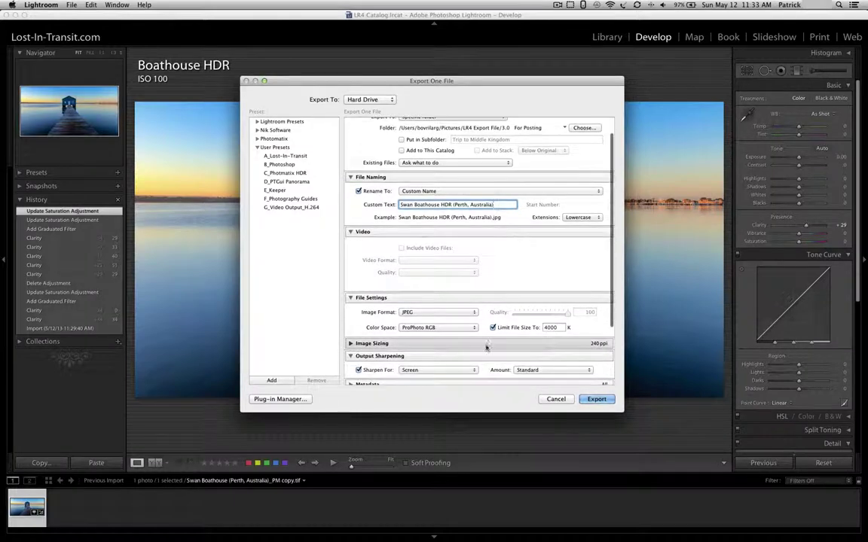
pyautogui.scroll(-1, 522, 343)
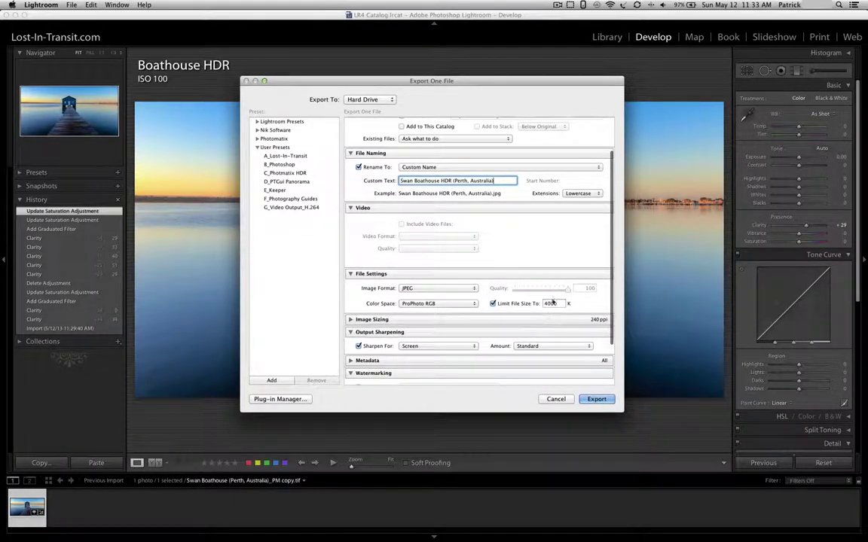
pyautogui.scroll(-1, 552, 324)
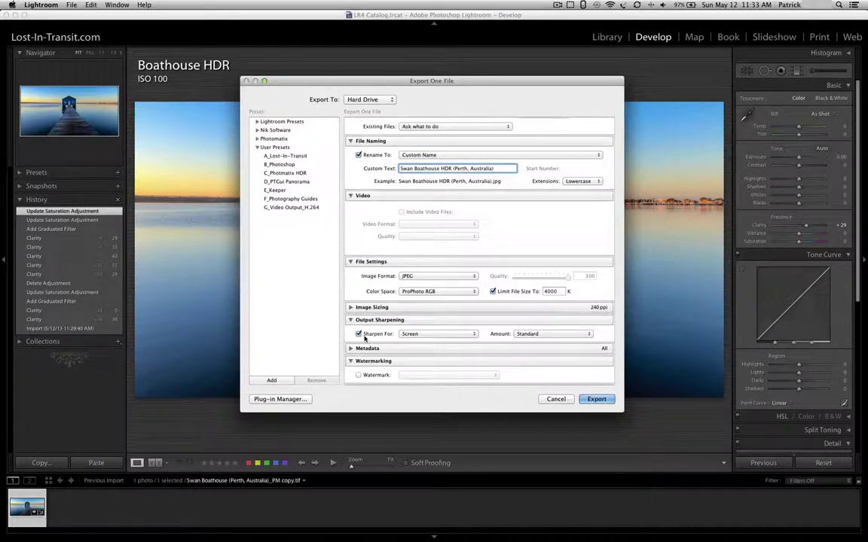
pyautogui.scroll(-3, 470, 339)
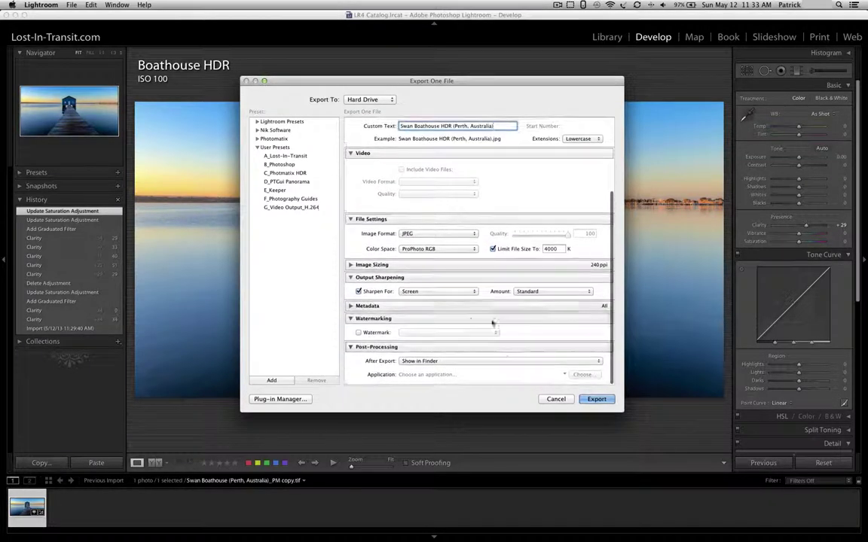
pyautogui.scroll(7, 475, 316)
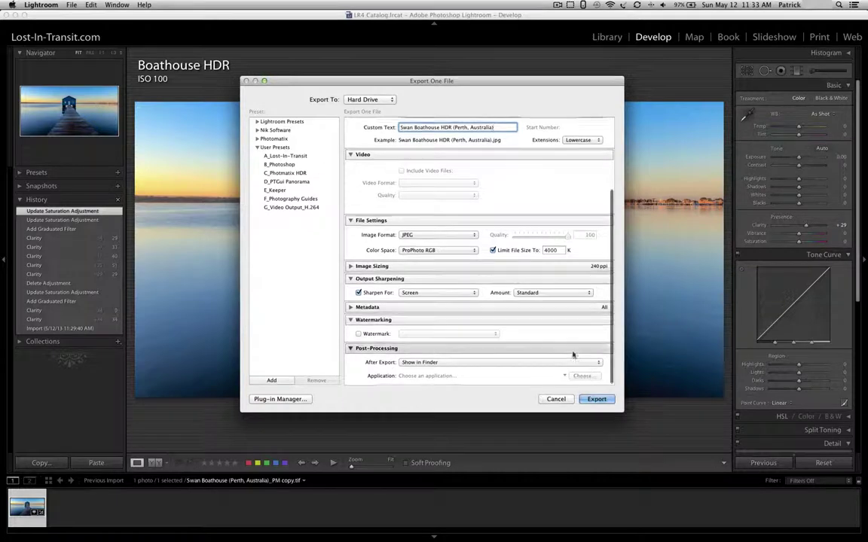
pyautogui.click(601, 399)
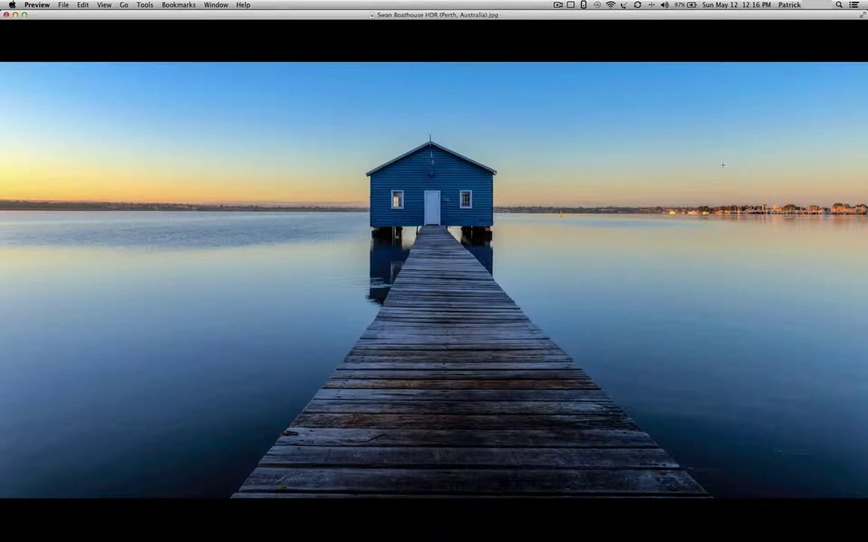
# Step: Zoom in on the boathouse details in Preview, pan around, then zoom back out
pyautogui.press('super+plus')
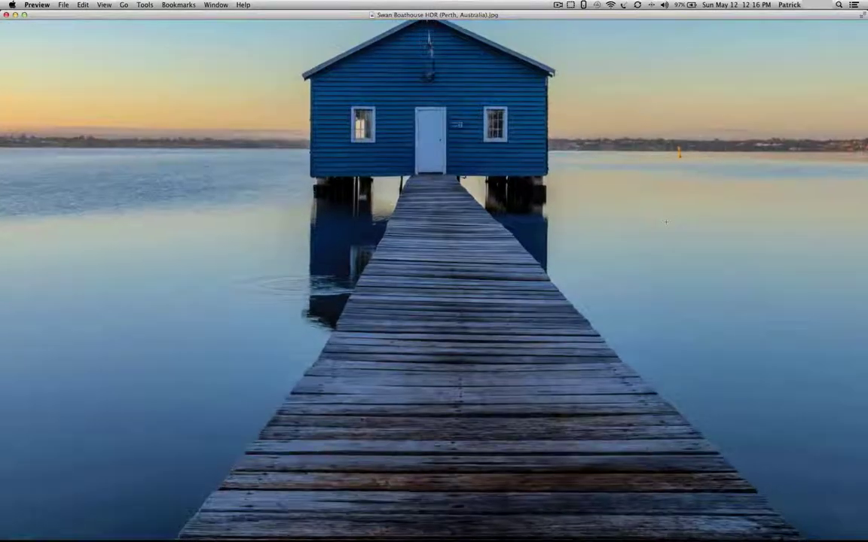
pyautogui.press('super+plus')
pyautogui.scroll(10, 666, 222)
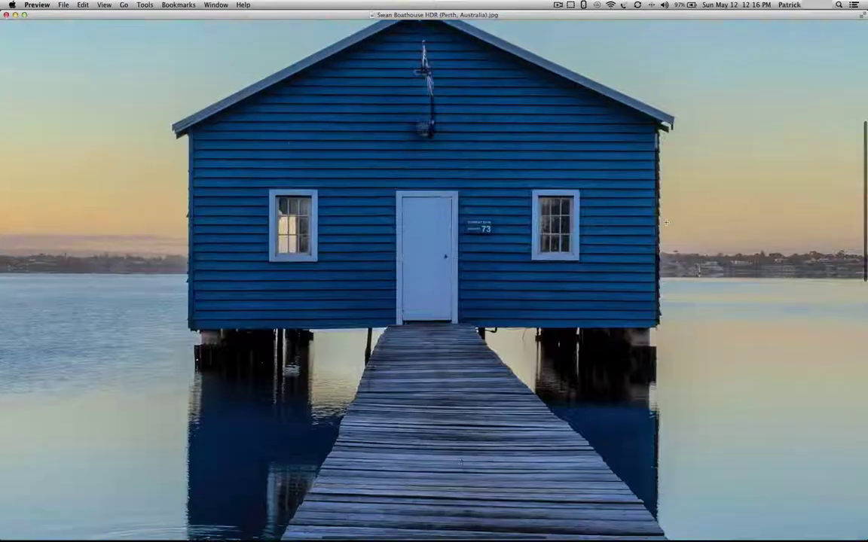
pyautogui.hscroll(10, 666, 220)
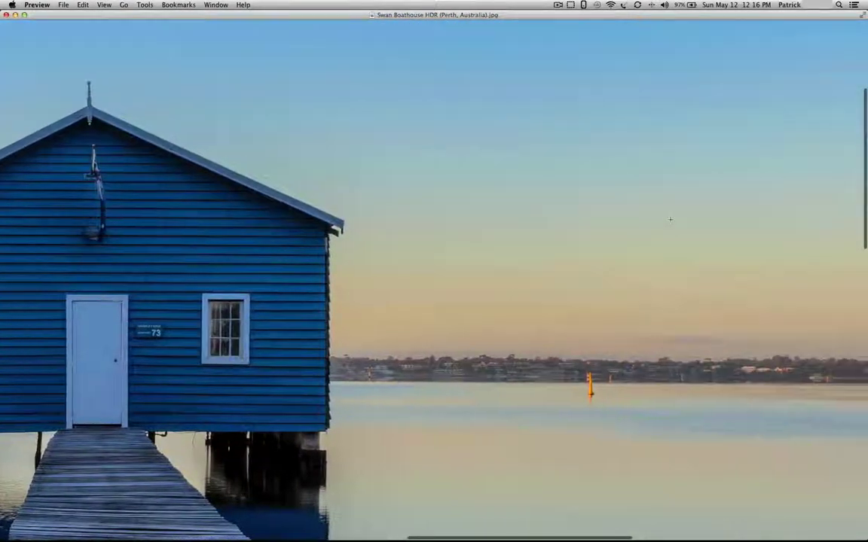
pyautogui.press('super+minus')
pyautogui.press('super+minus')
pyautogui.press('super+minus')
pyautogui.press('super+minus')
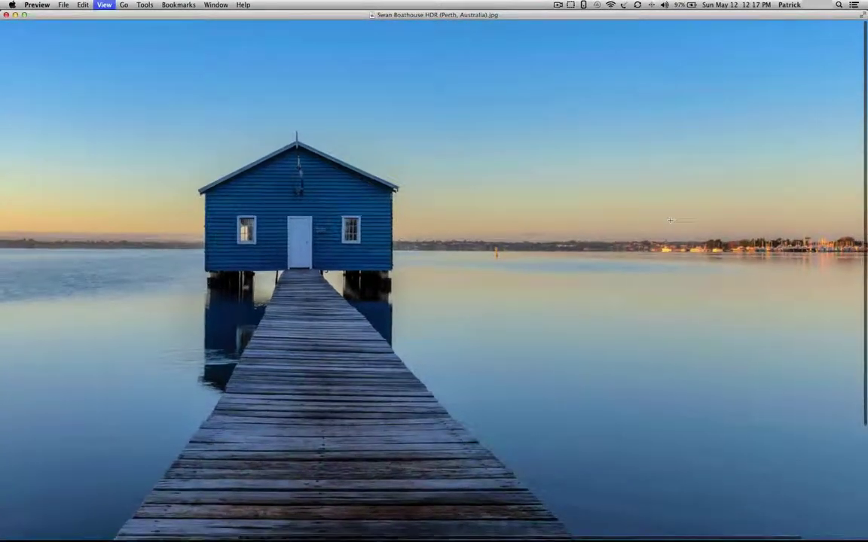